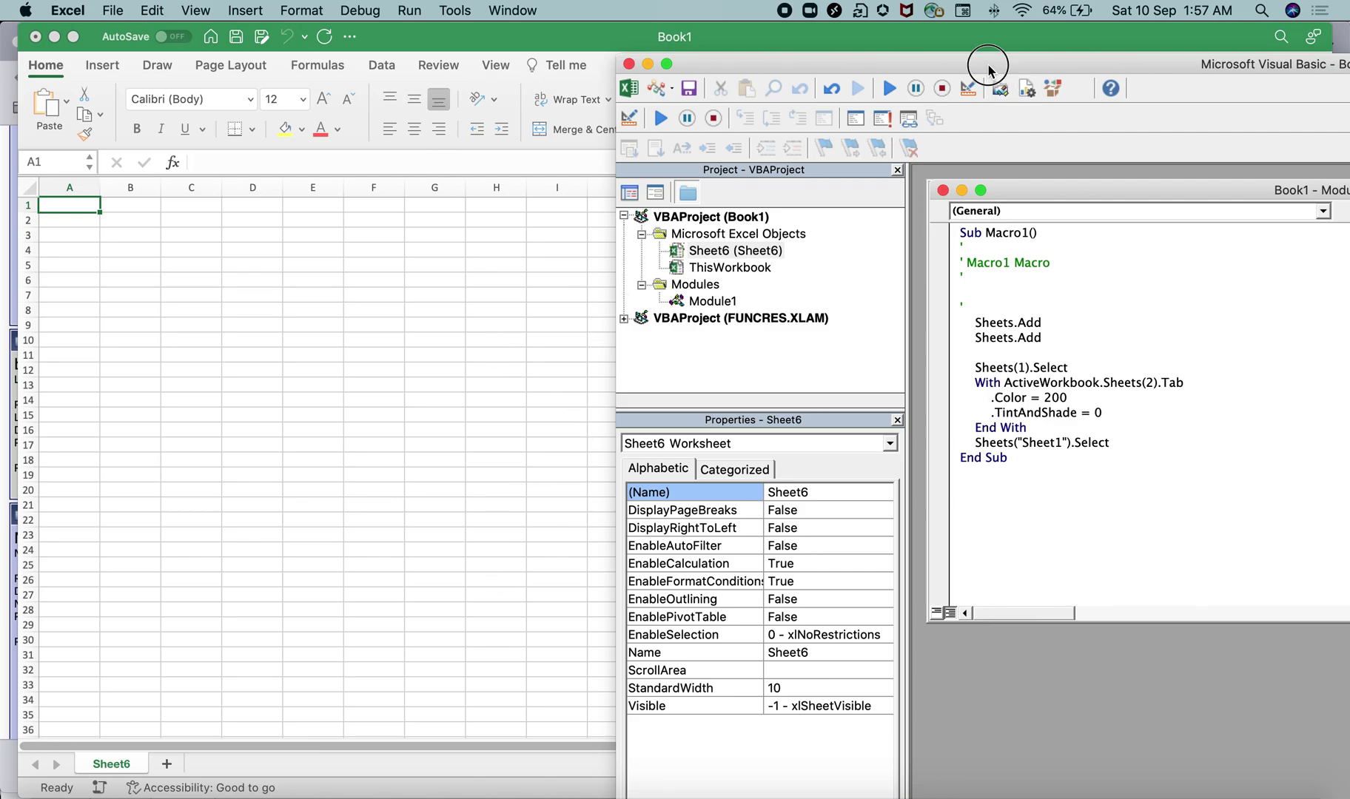
- Move the code editor aside and bring the empty Sheet6 workbook to the front
left_click_drag(988, 70, 1095, 148)
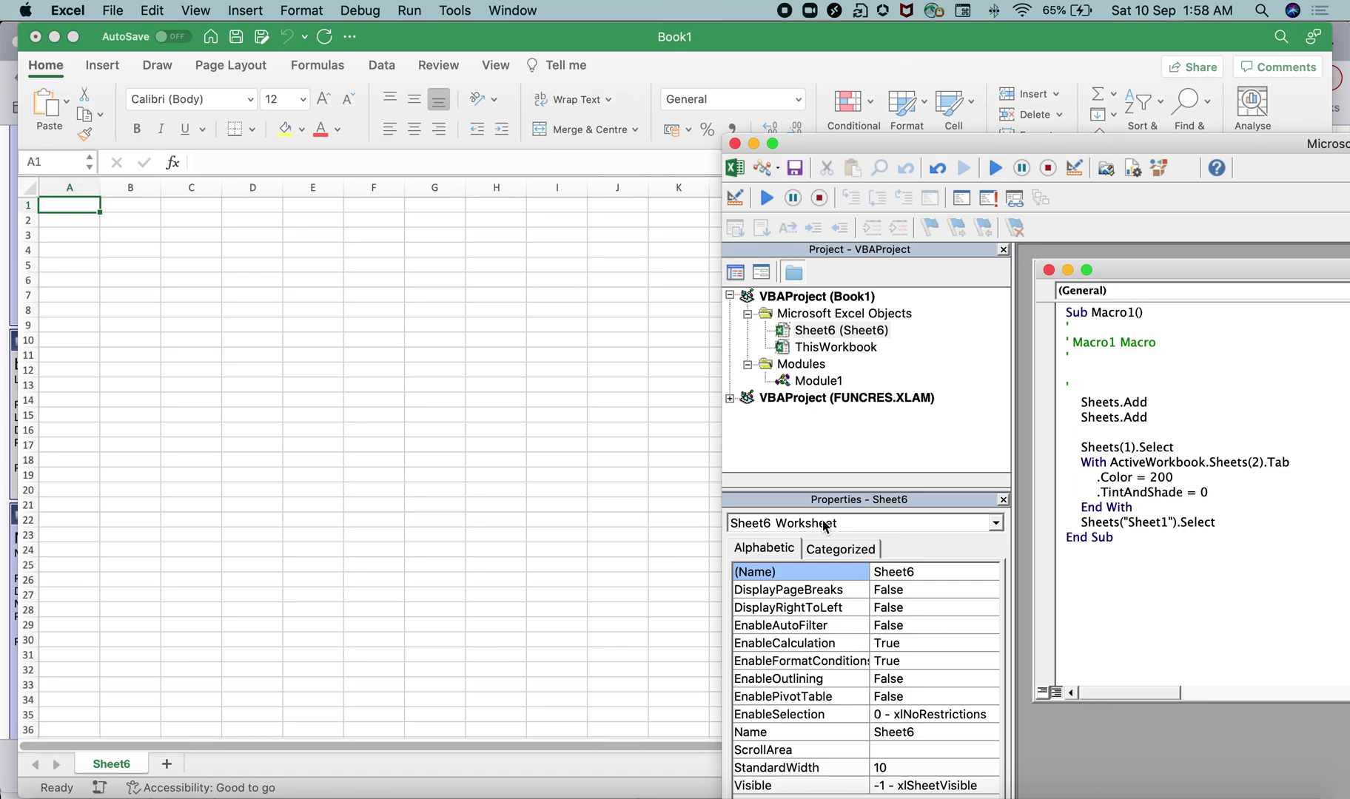
left_click(535, 458)
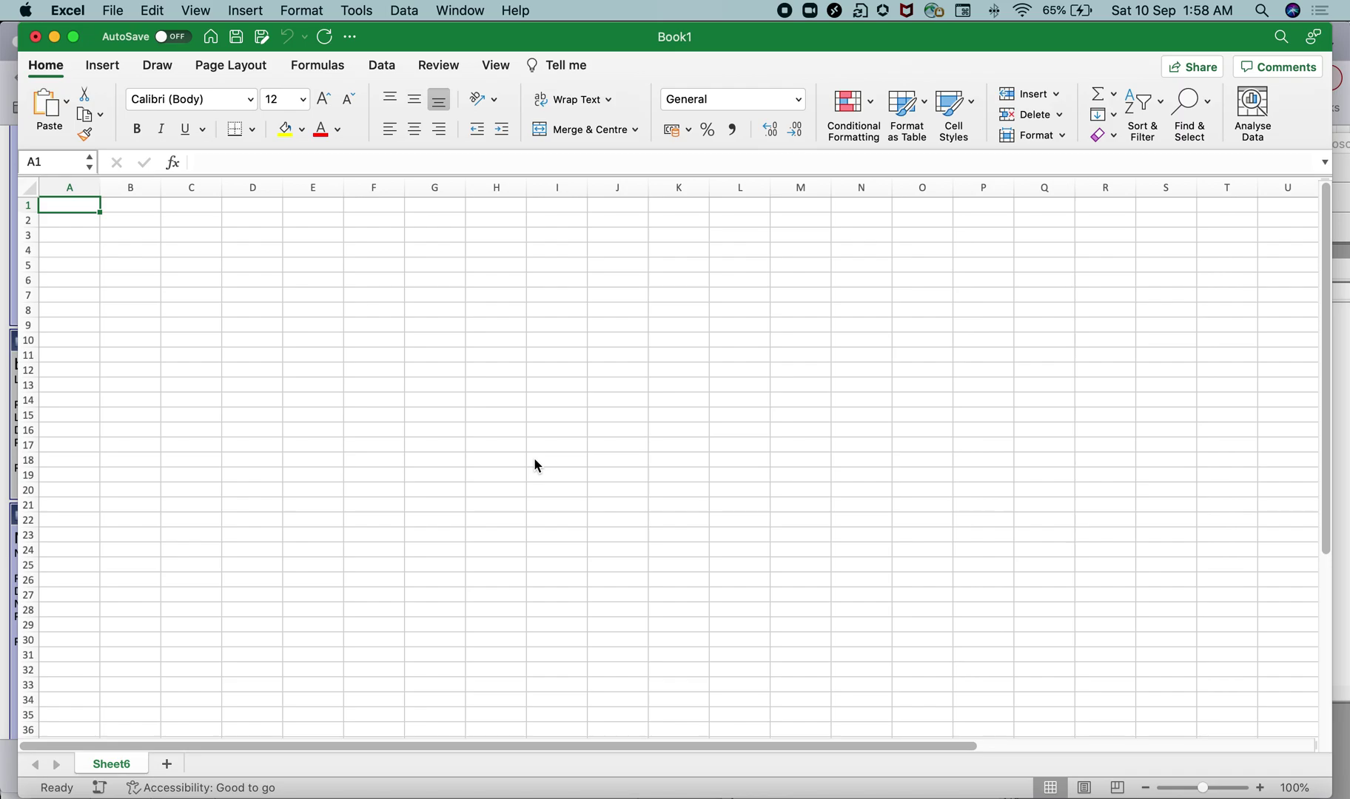
- Open the Visual Basic Editor, cancel a new macro recording, and open the Excel menu
left_click(355, 10)
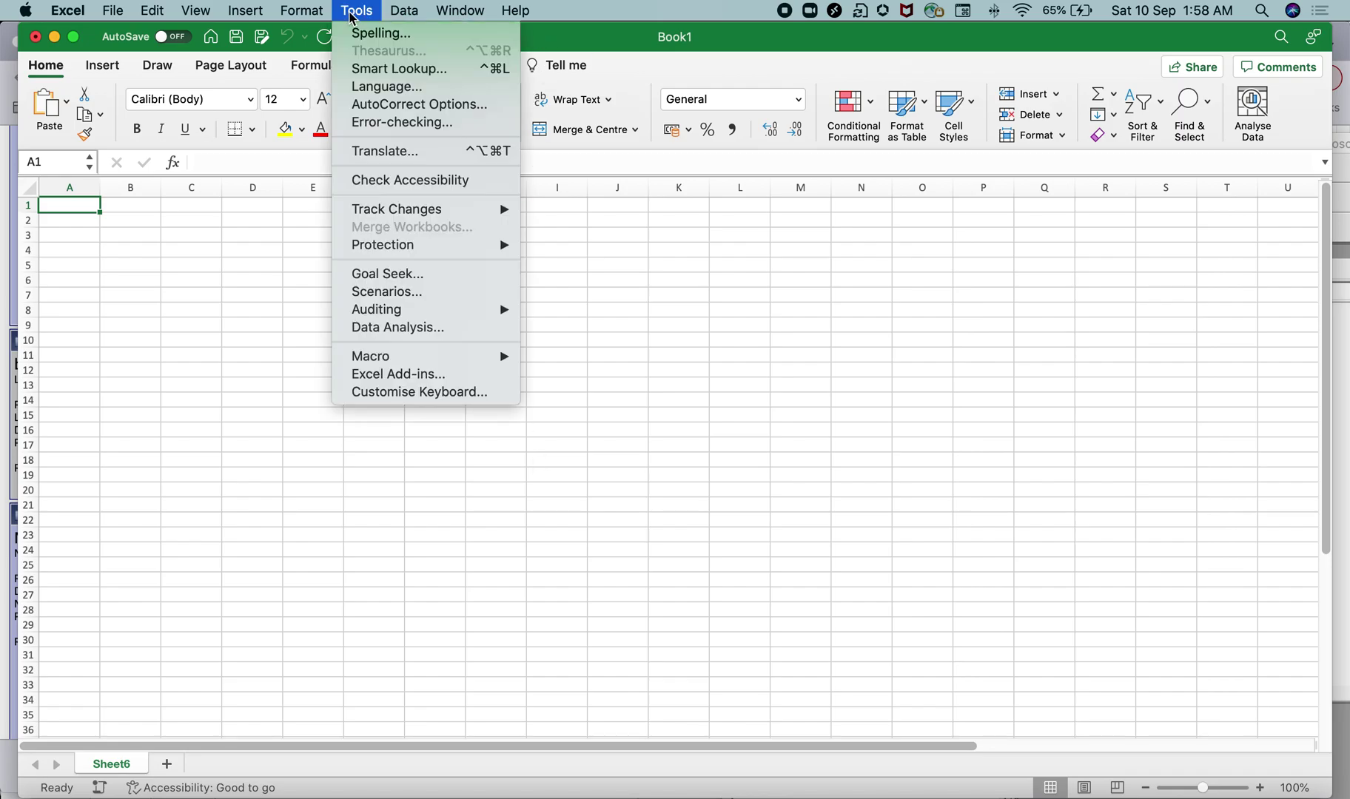
mouse_move(371, 357)
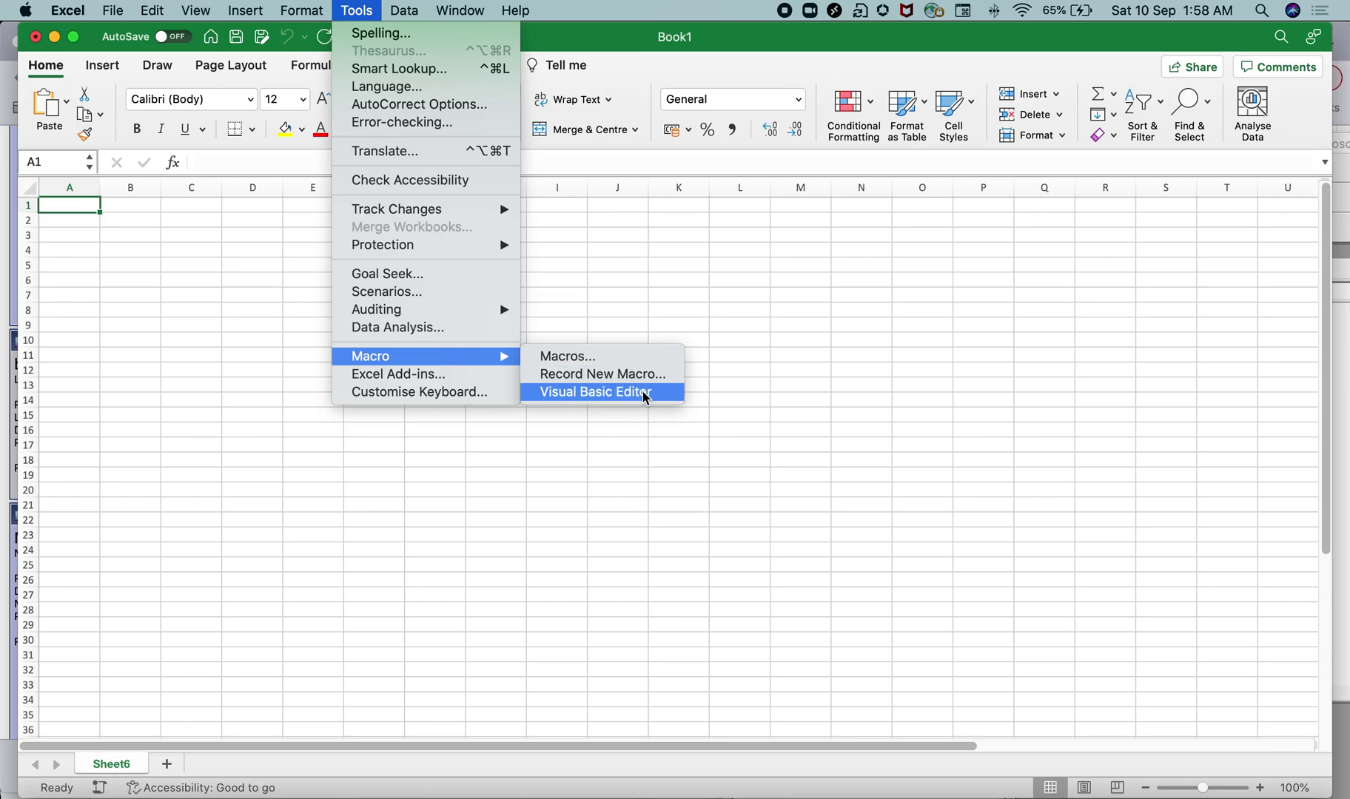
left_click(647, 398)
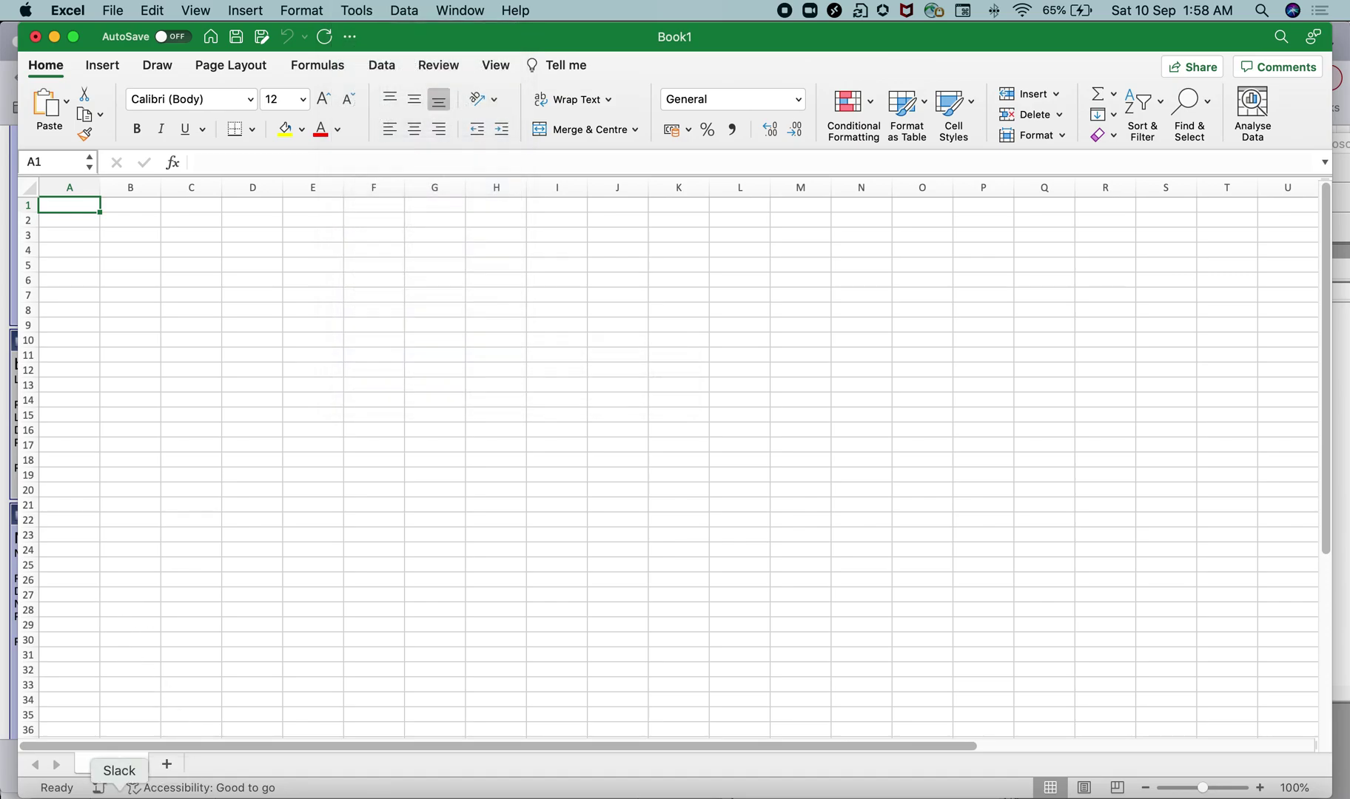
left_click(100, 789)
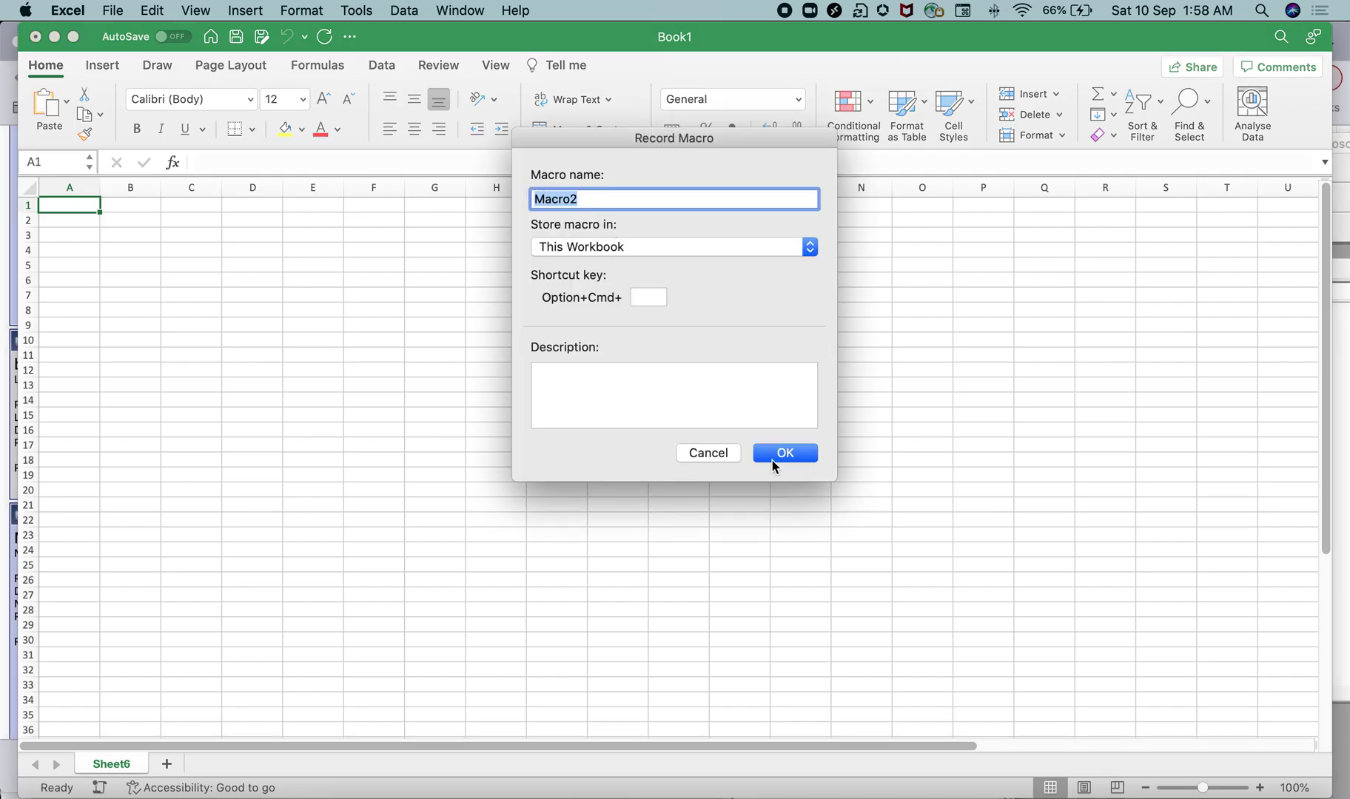
left_click(723, 456)
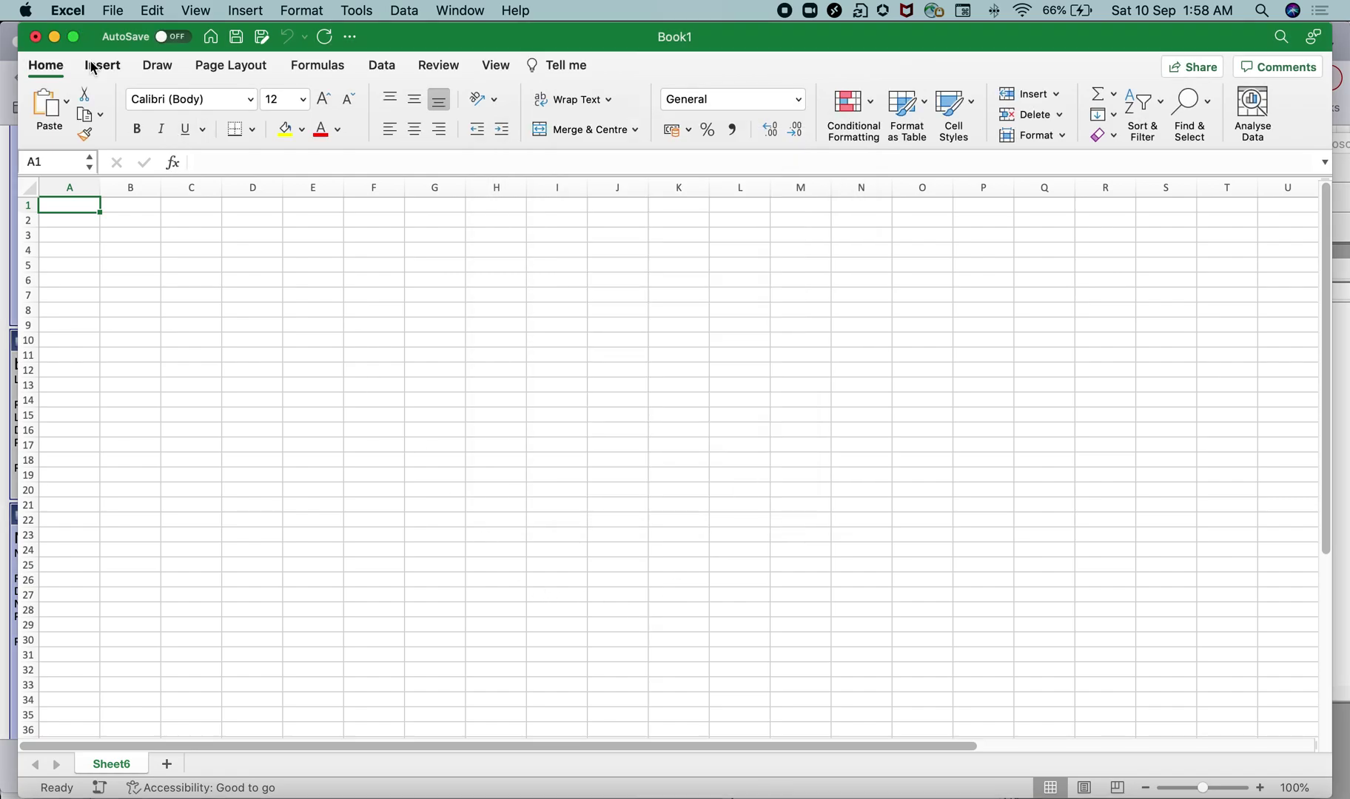
left_click(69, 13)
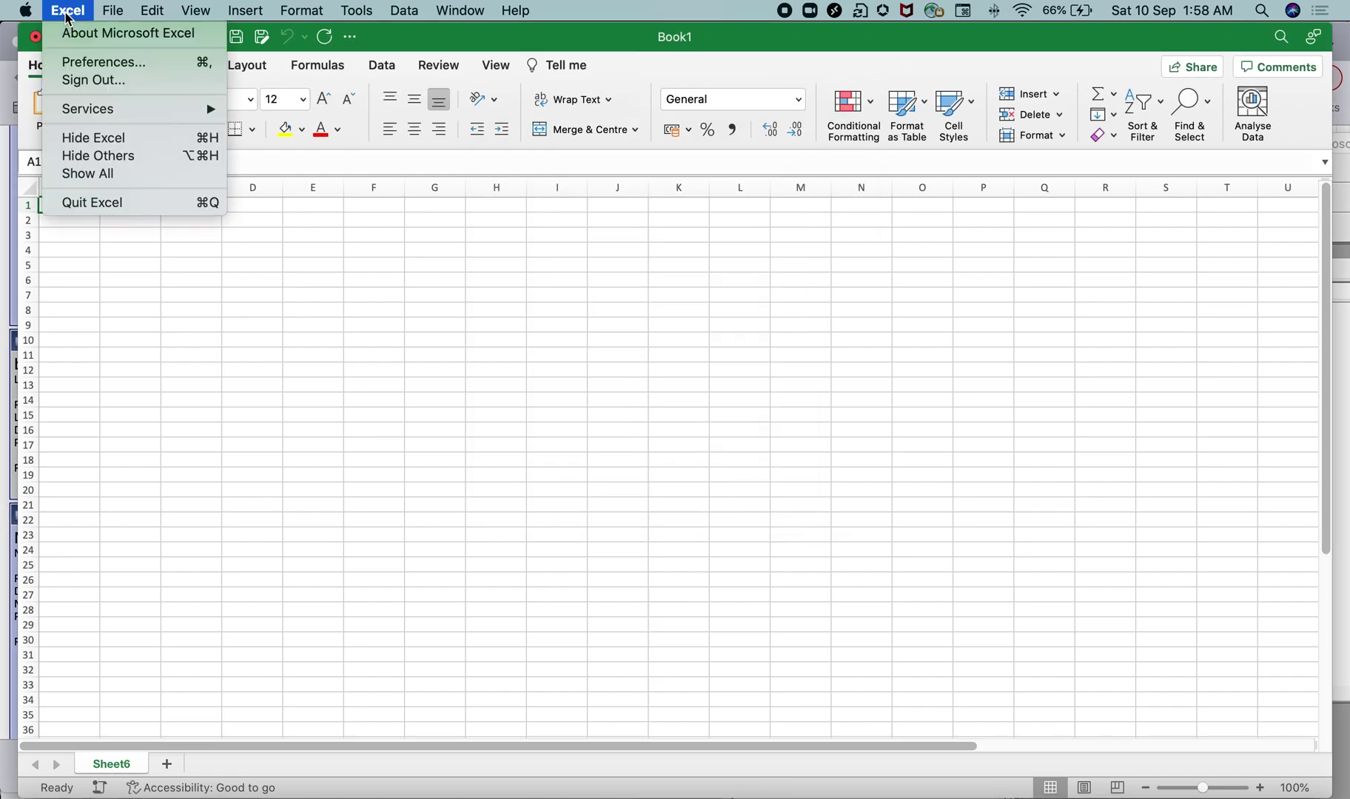
left_click(106, 63)
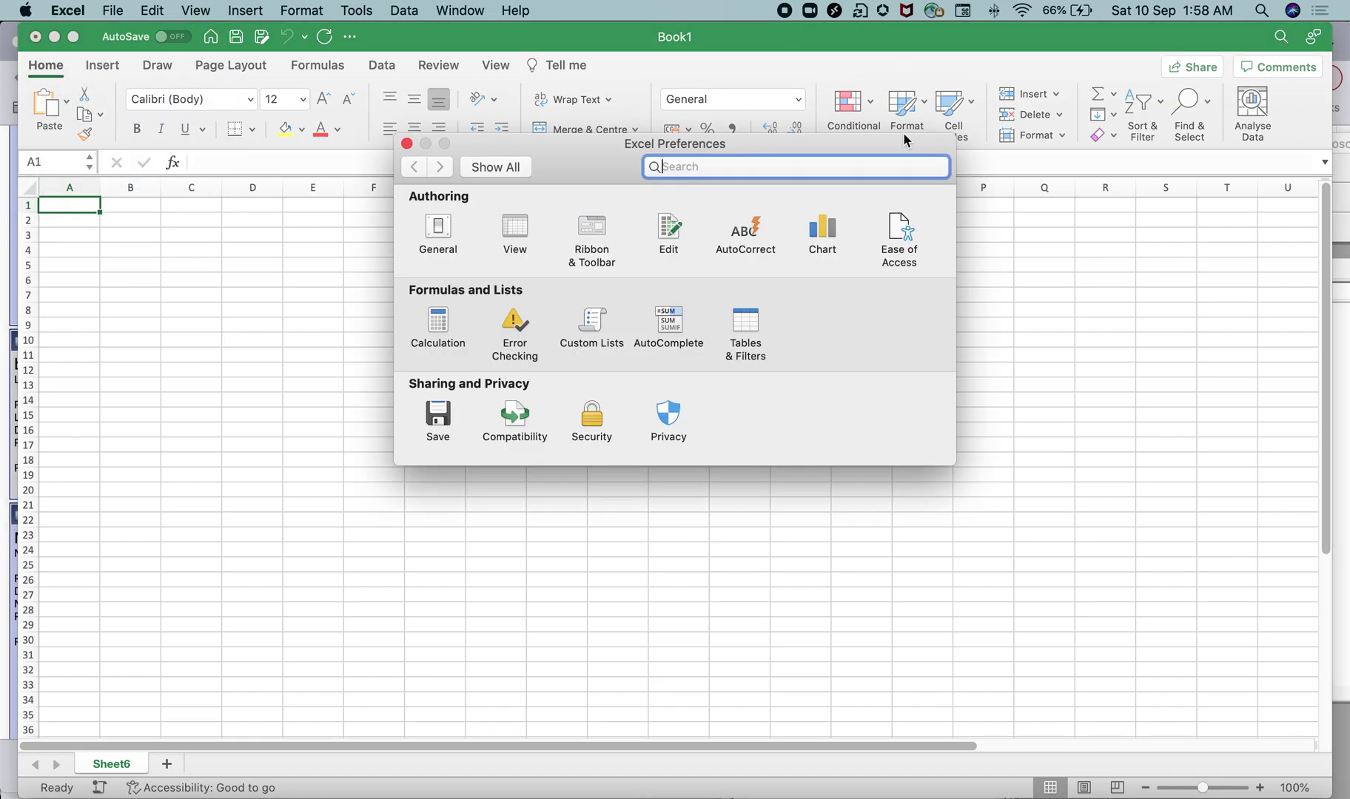
left_click(591, 417)
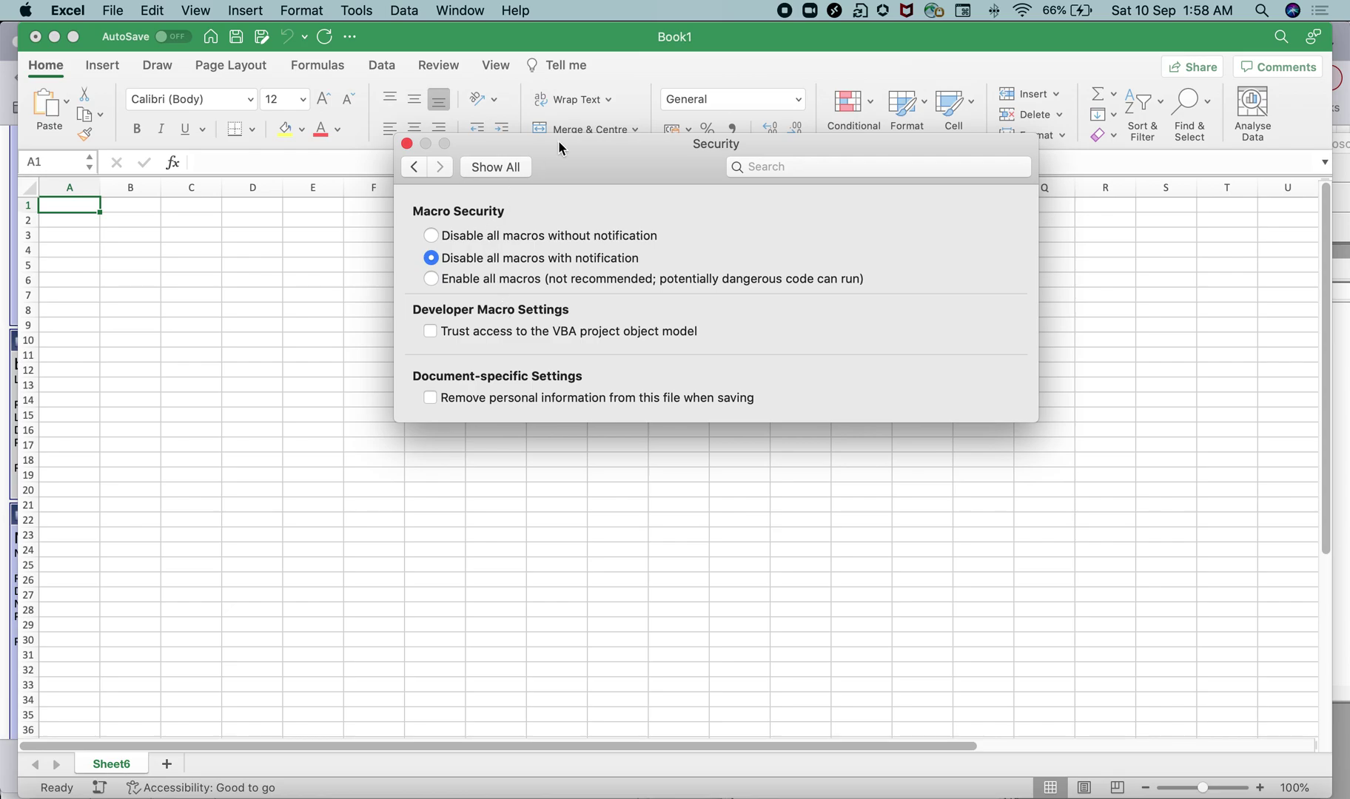
left_click_drag(558, 141, 559, 344)
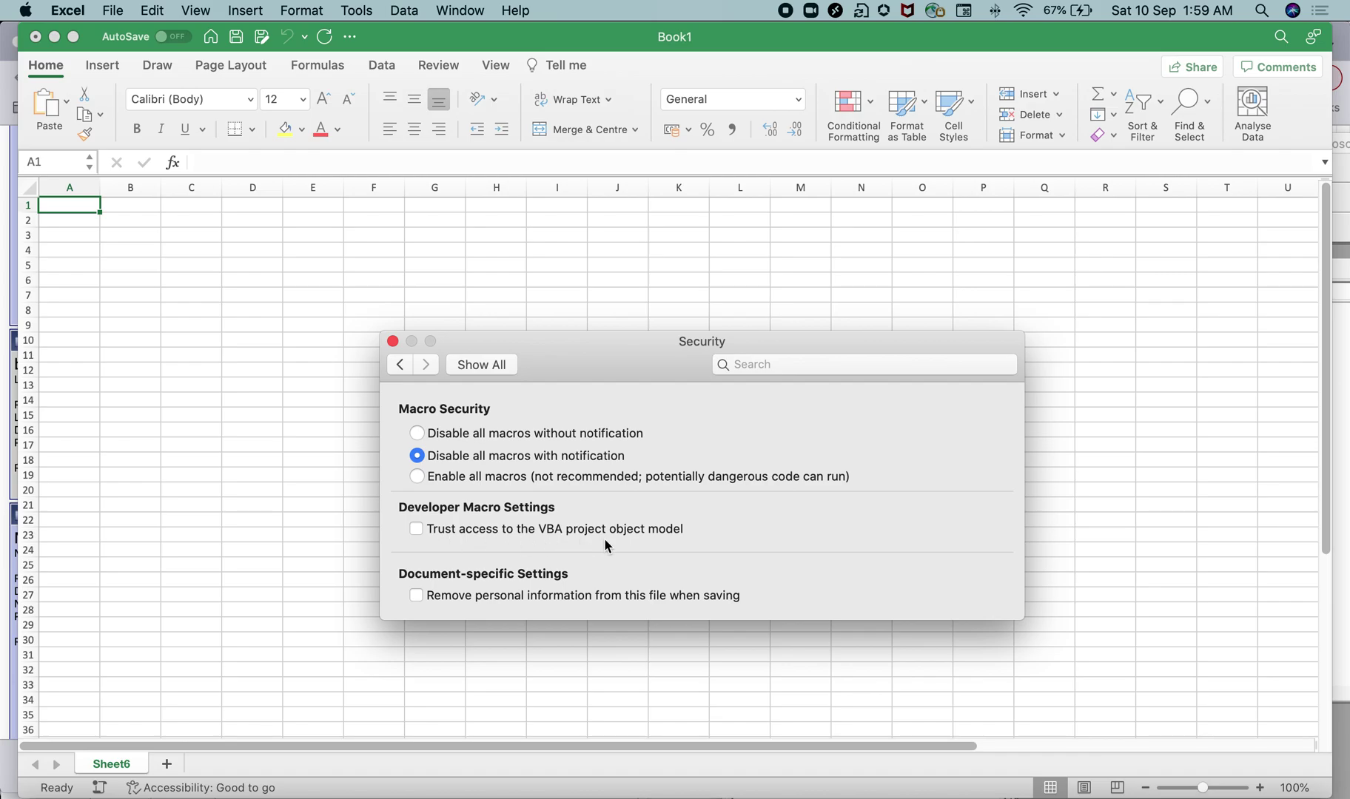
left_click(393, 342)
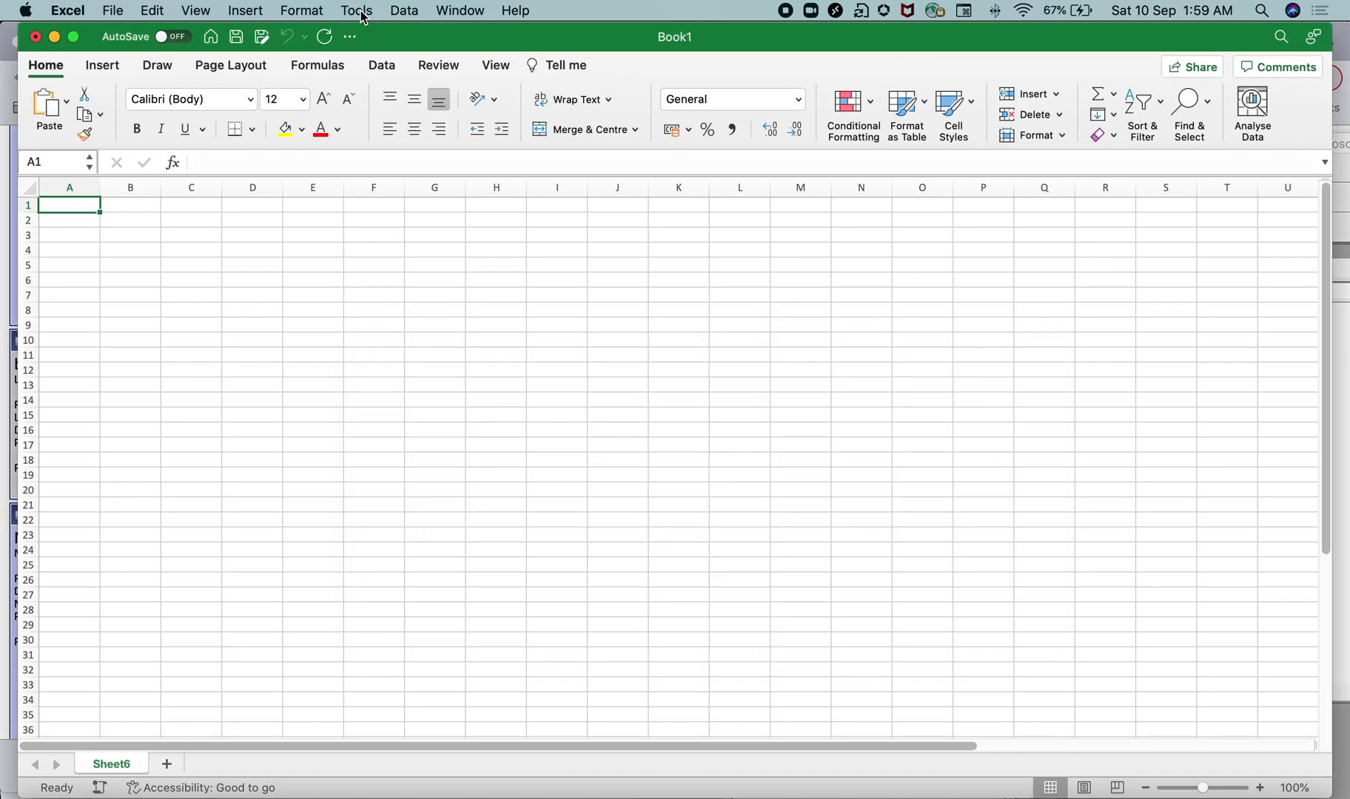
- Start recording a new macro named Macro2
left_click(99, 788)
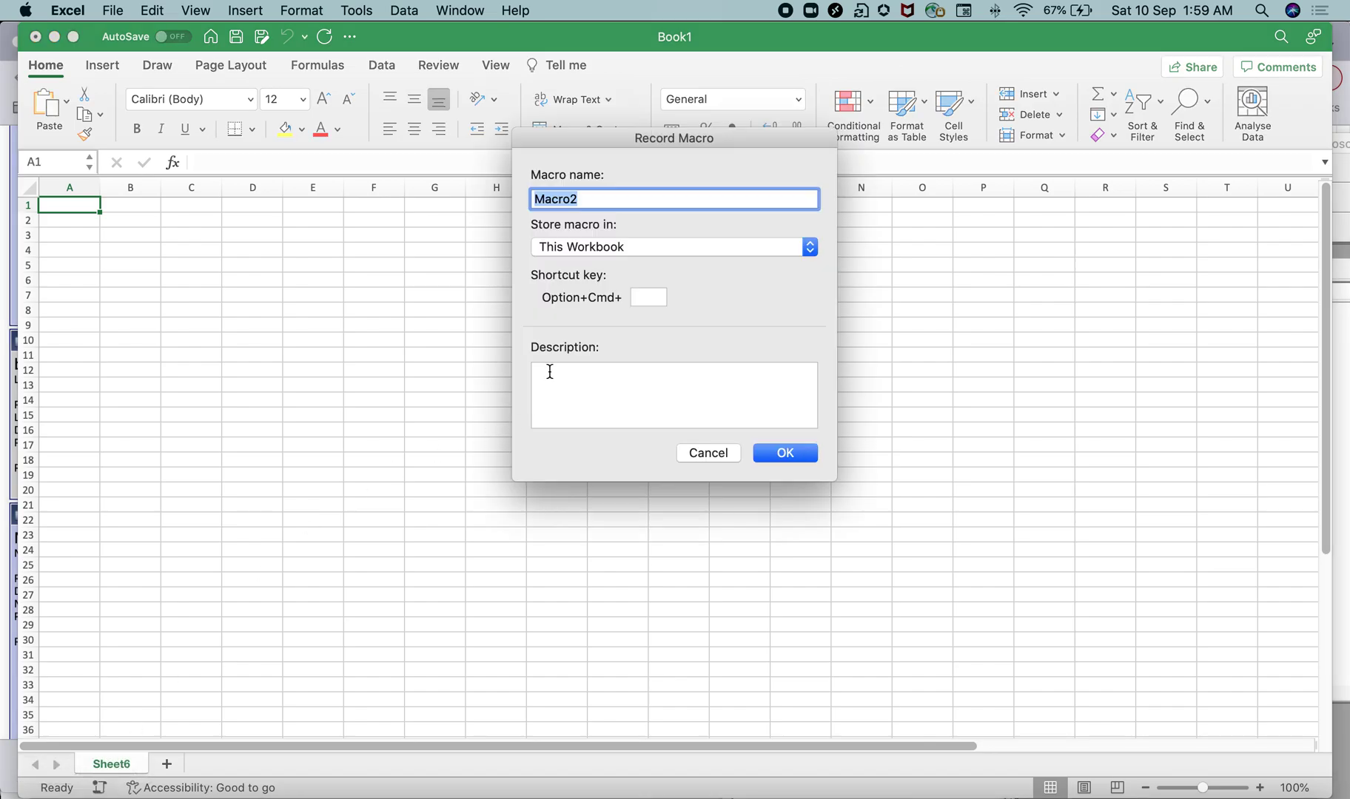
left_click(650, 298)
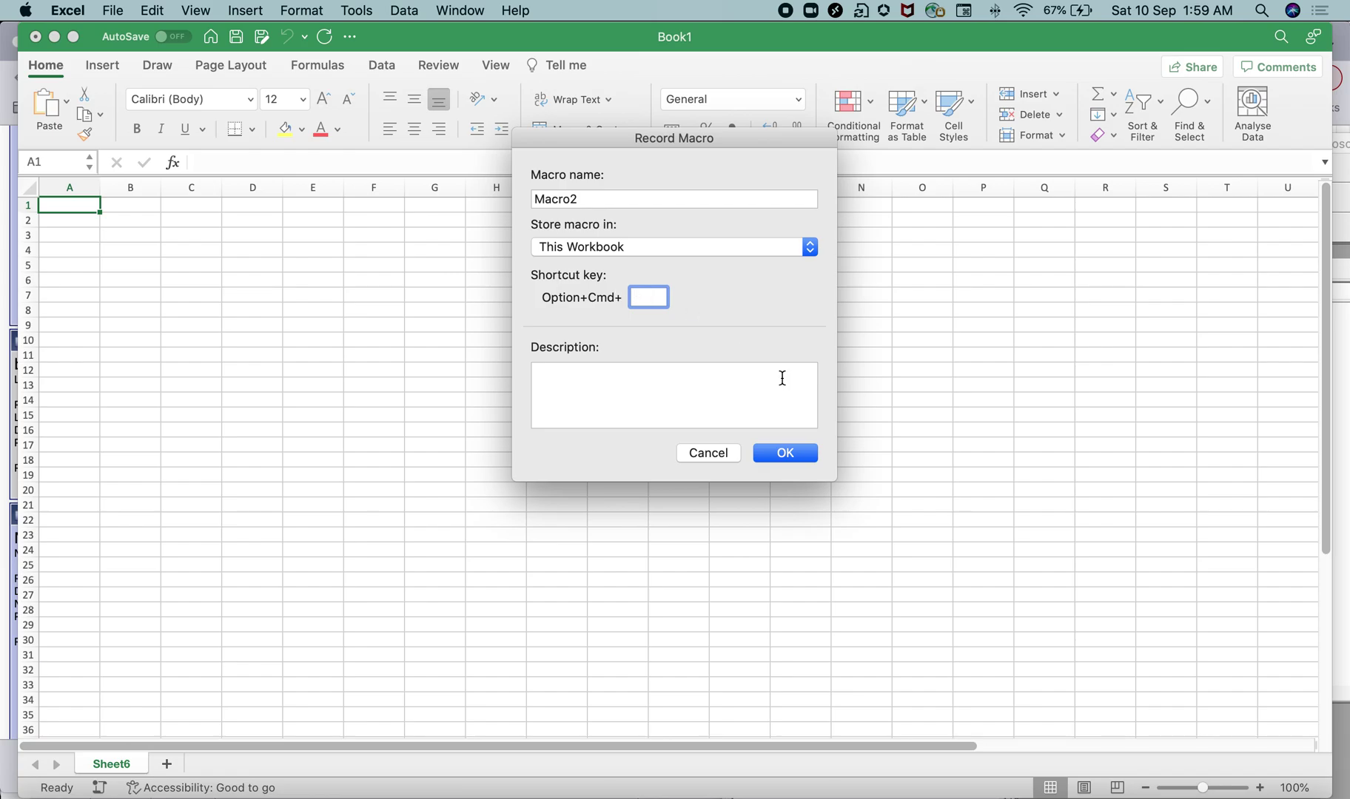
left_click(785, 454)
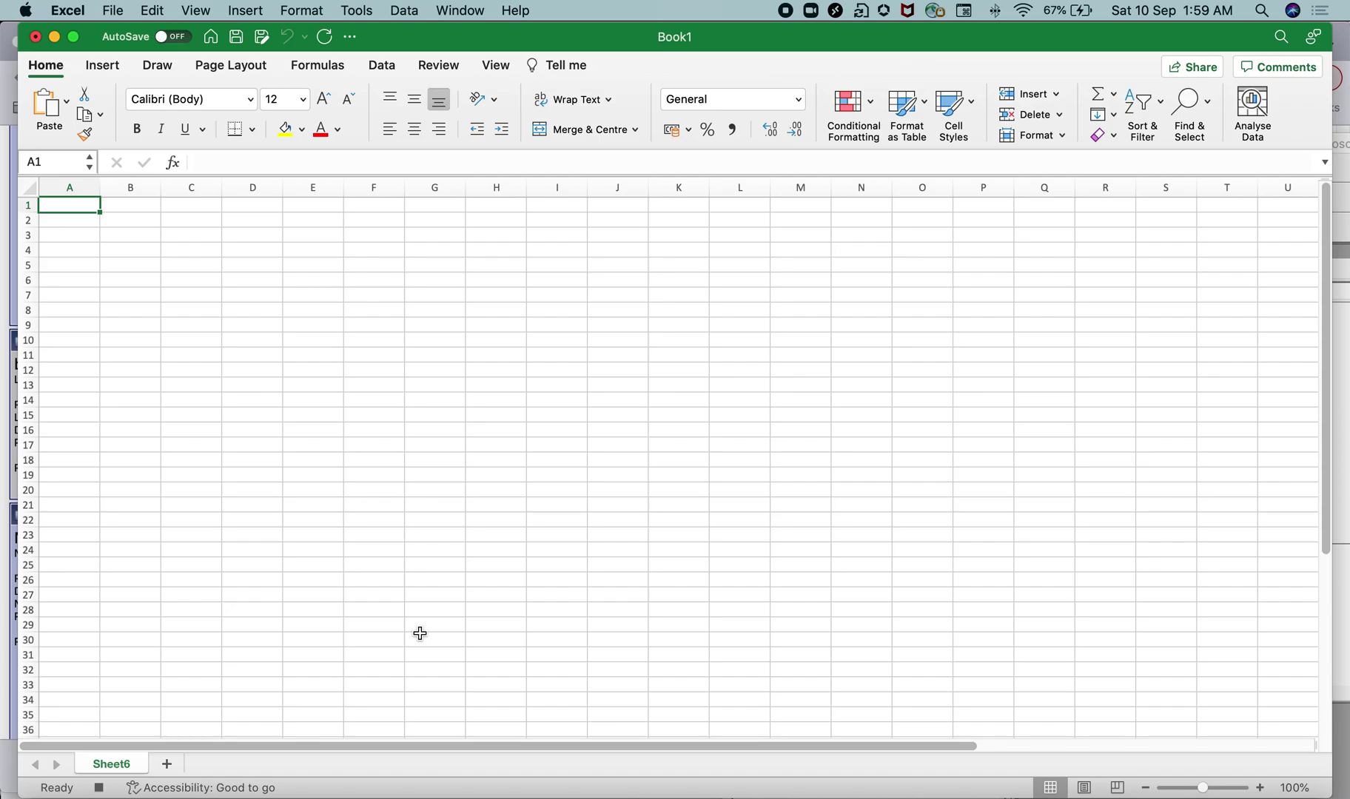
- Add Sheet9 and Sheet10, colour the Sheet6 tab green, then stop recording
left_click(167, 765)
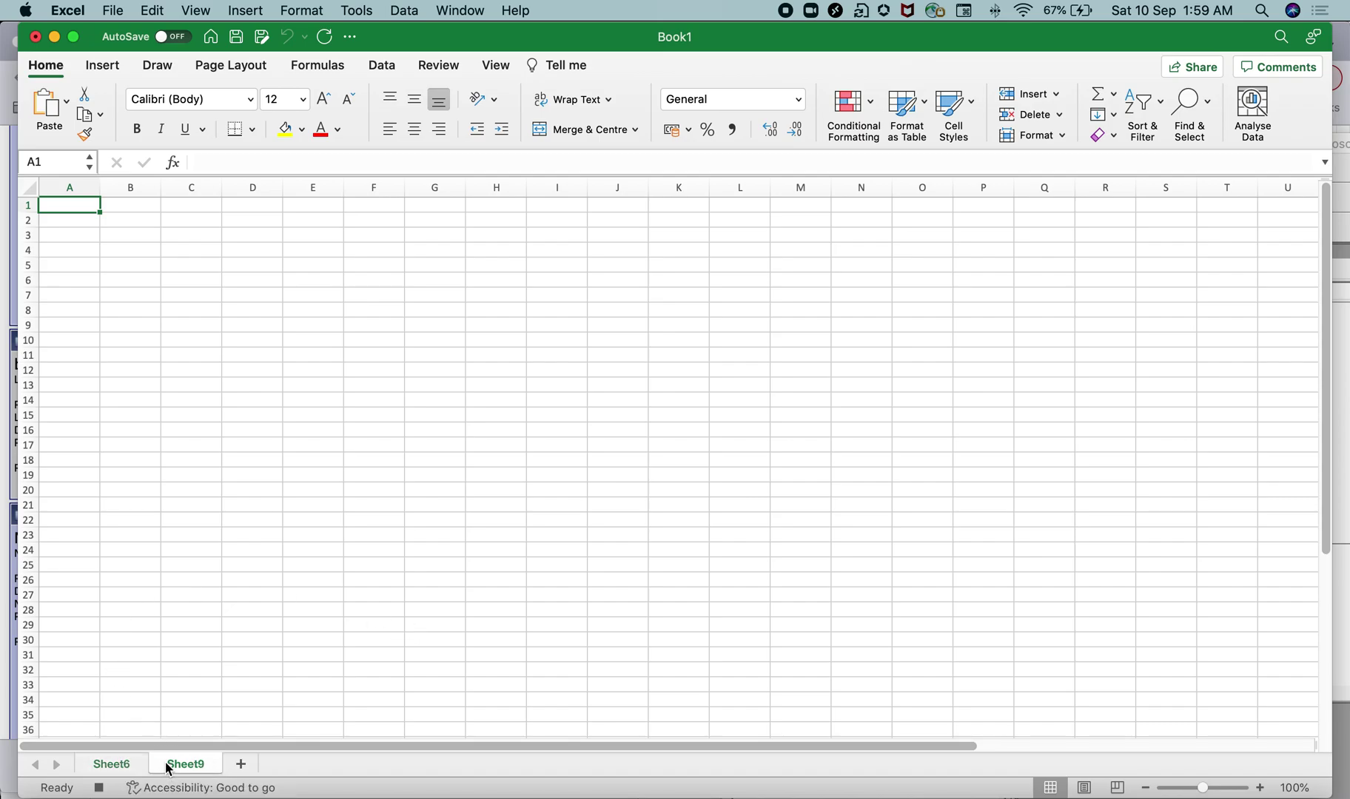
left_click(246, 767)
left_click(127, 763)
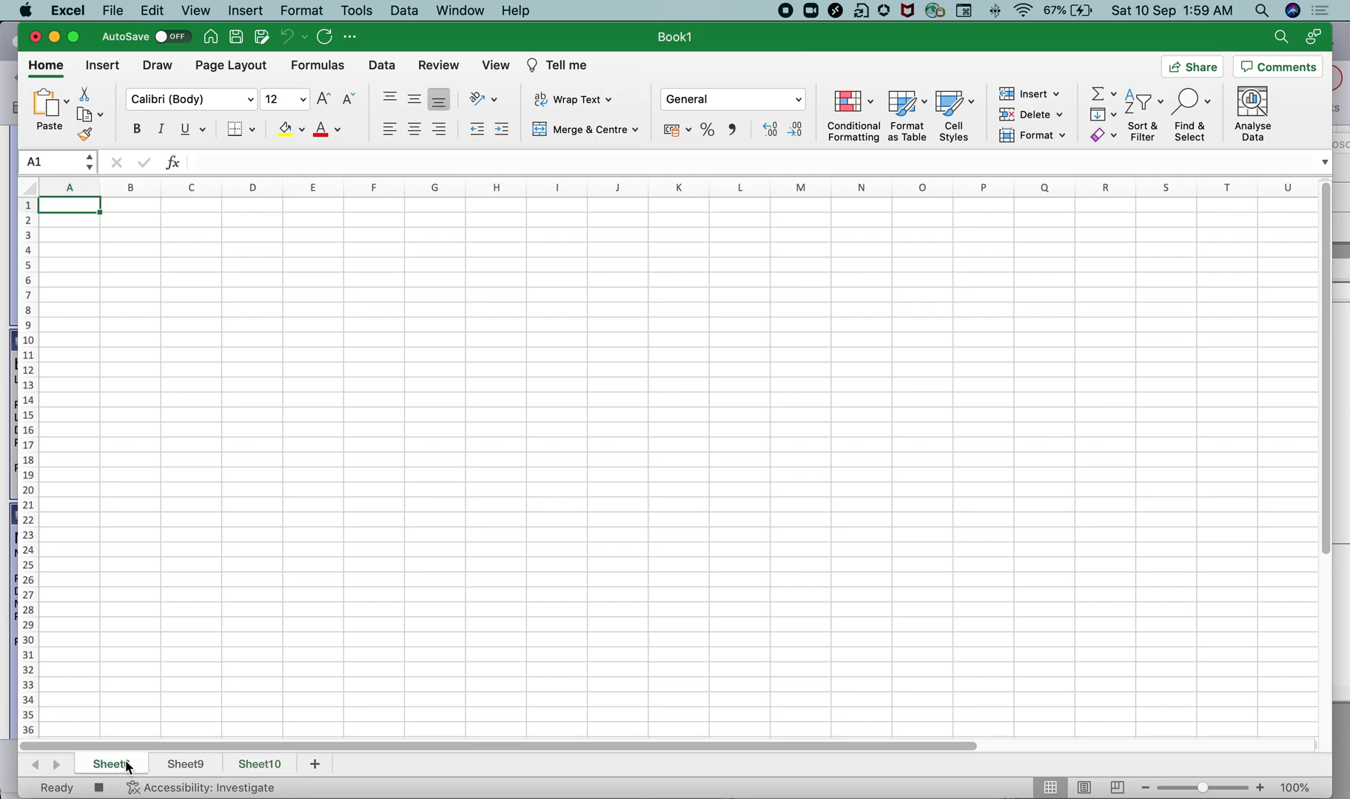
right_click(125, 761)
mouse_move(180, 686)
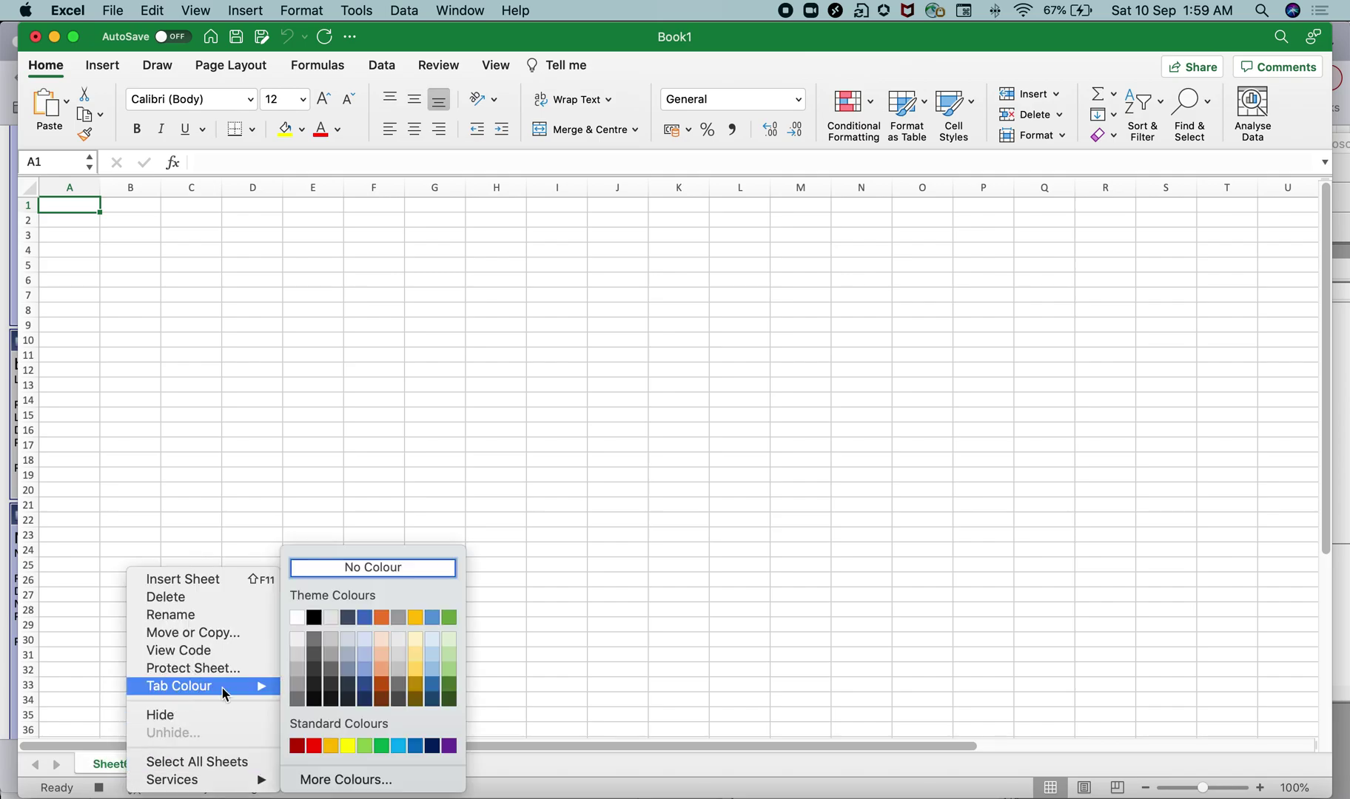
left_click(452, 686)
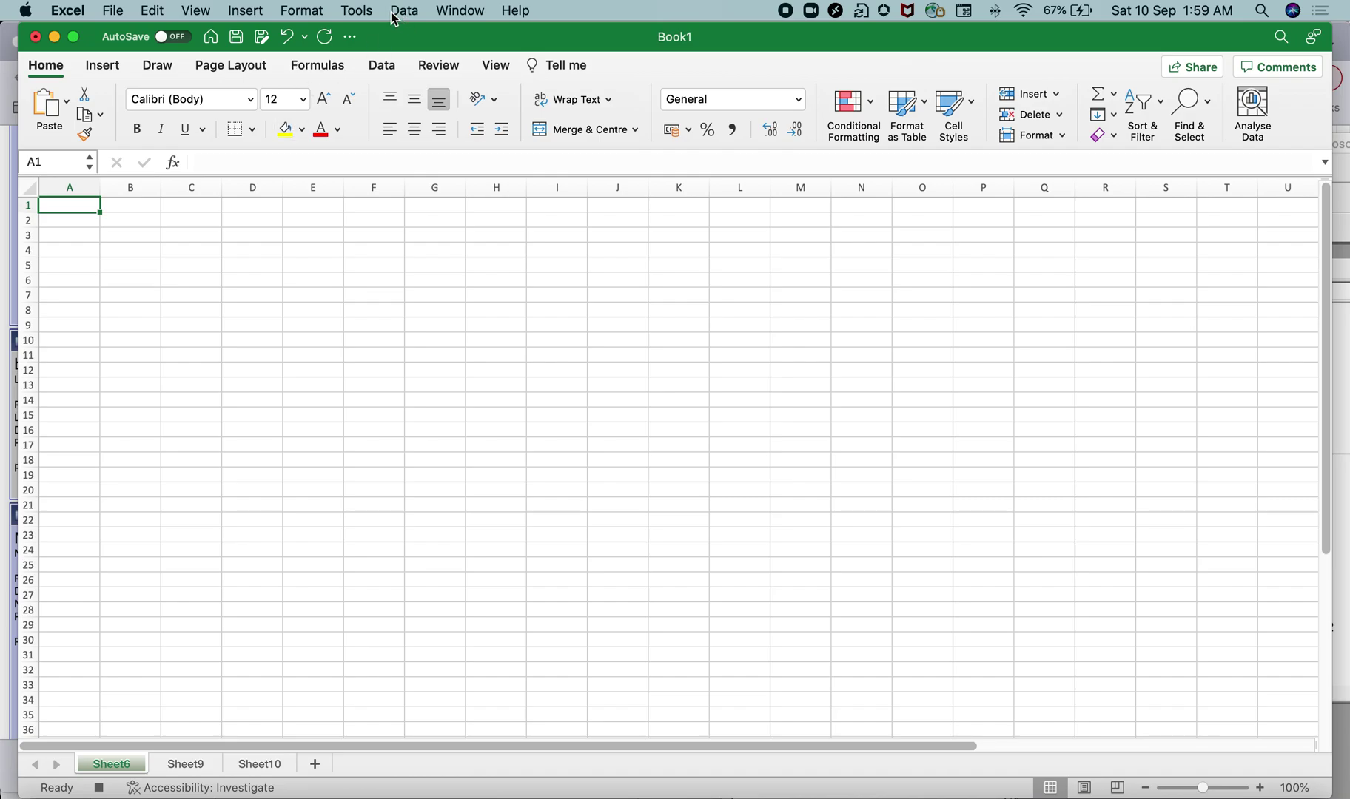
left_click(356, 11)
mouse_move(421, 357)
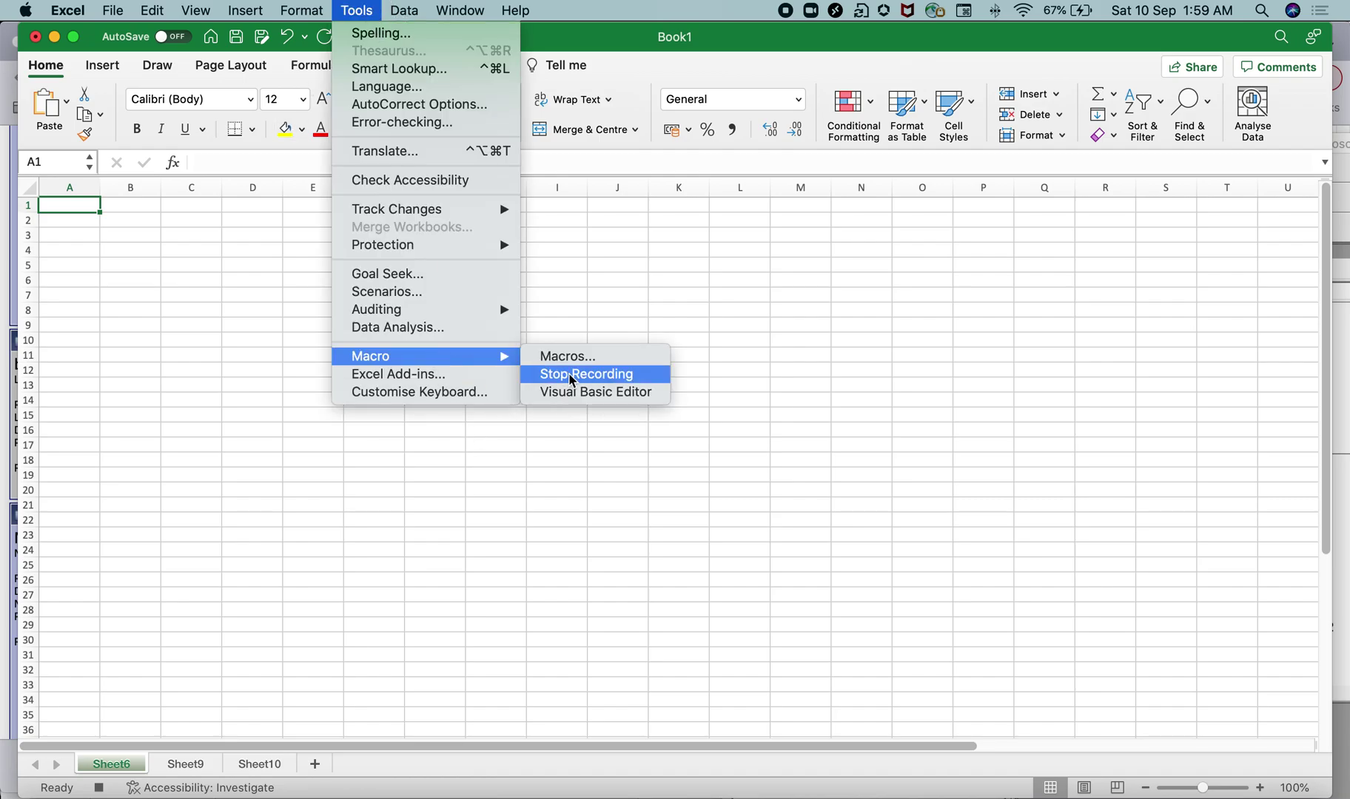
left_click(591, 377)
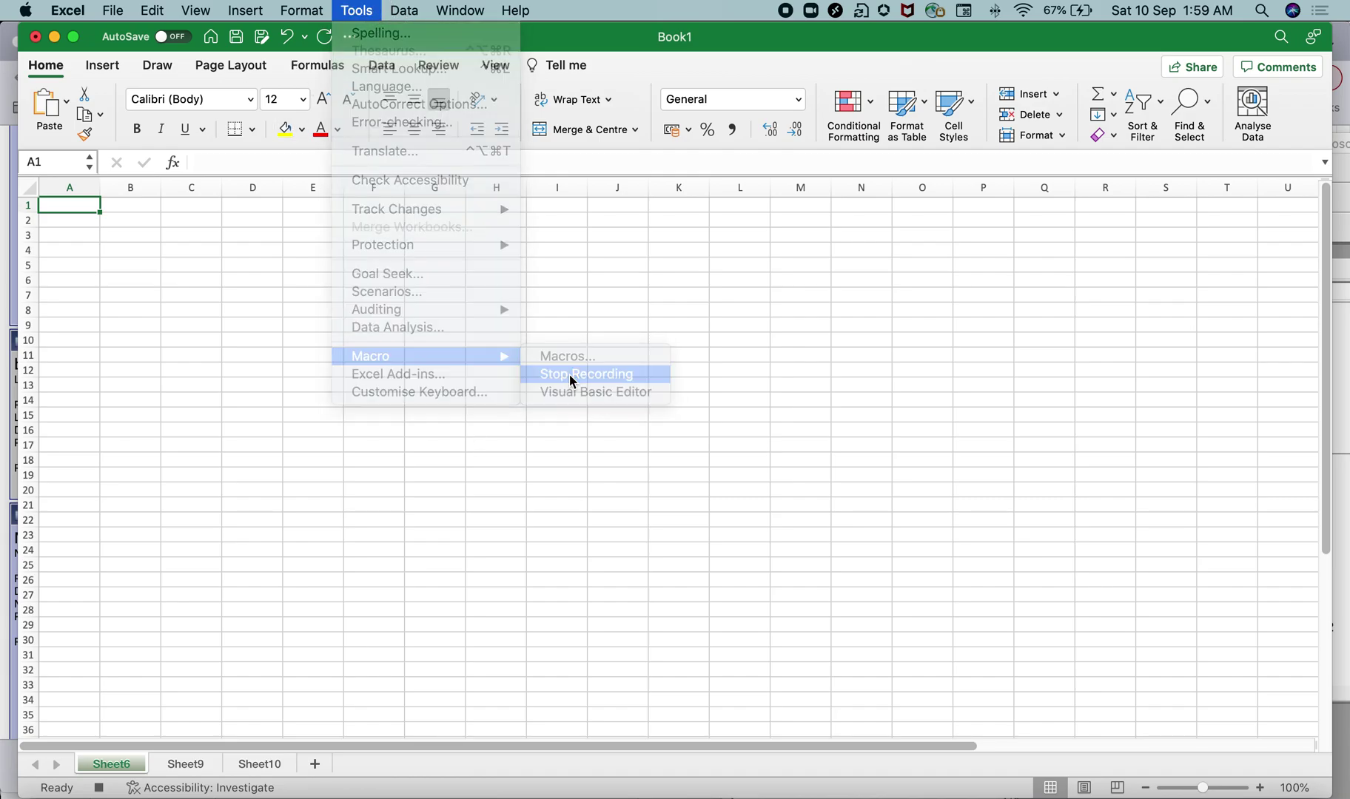
- Open Macro2 from the Macros list for editing in the Visual Basic Editor
left_click(357, 10)
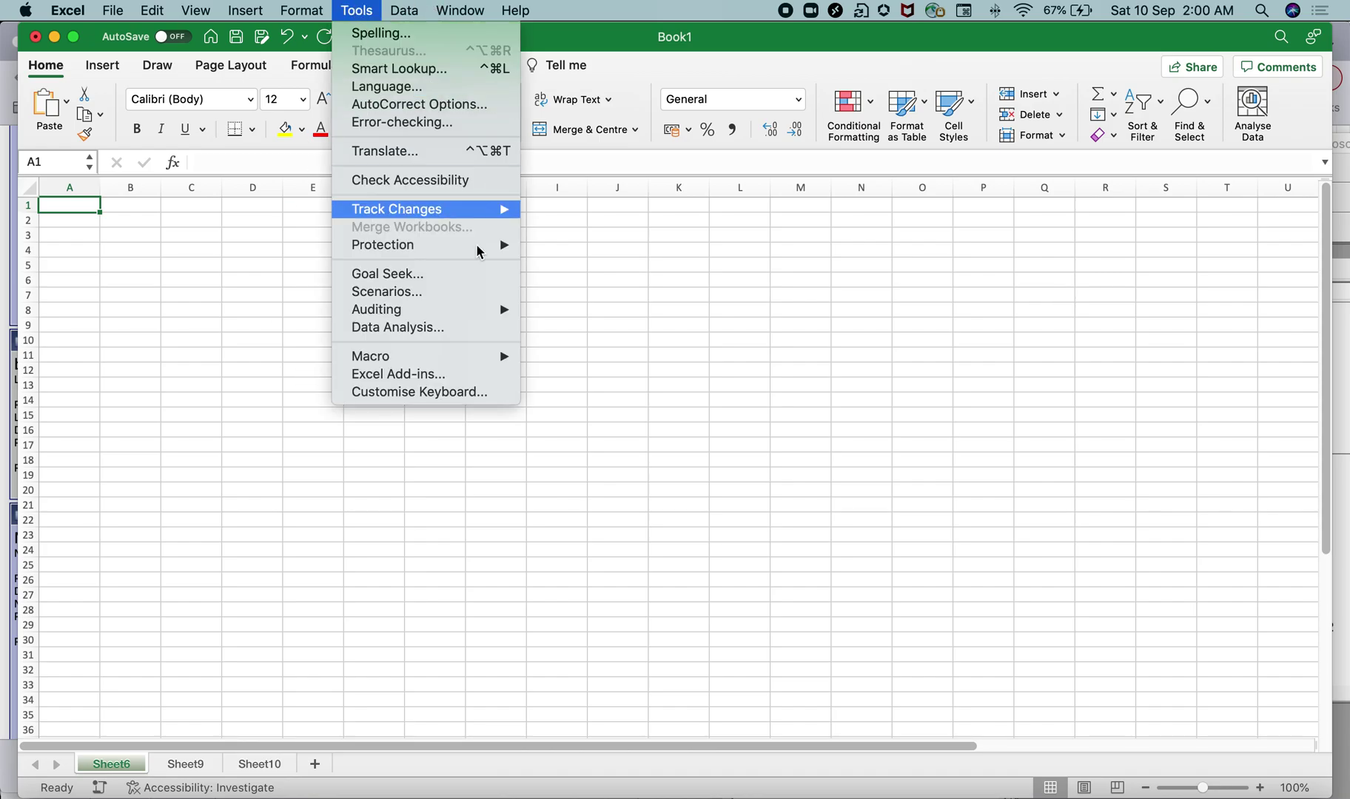
mouse_move(425, 357)
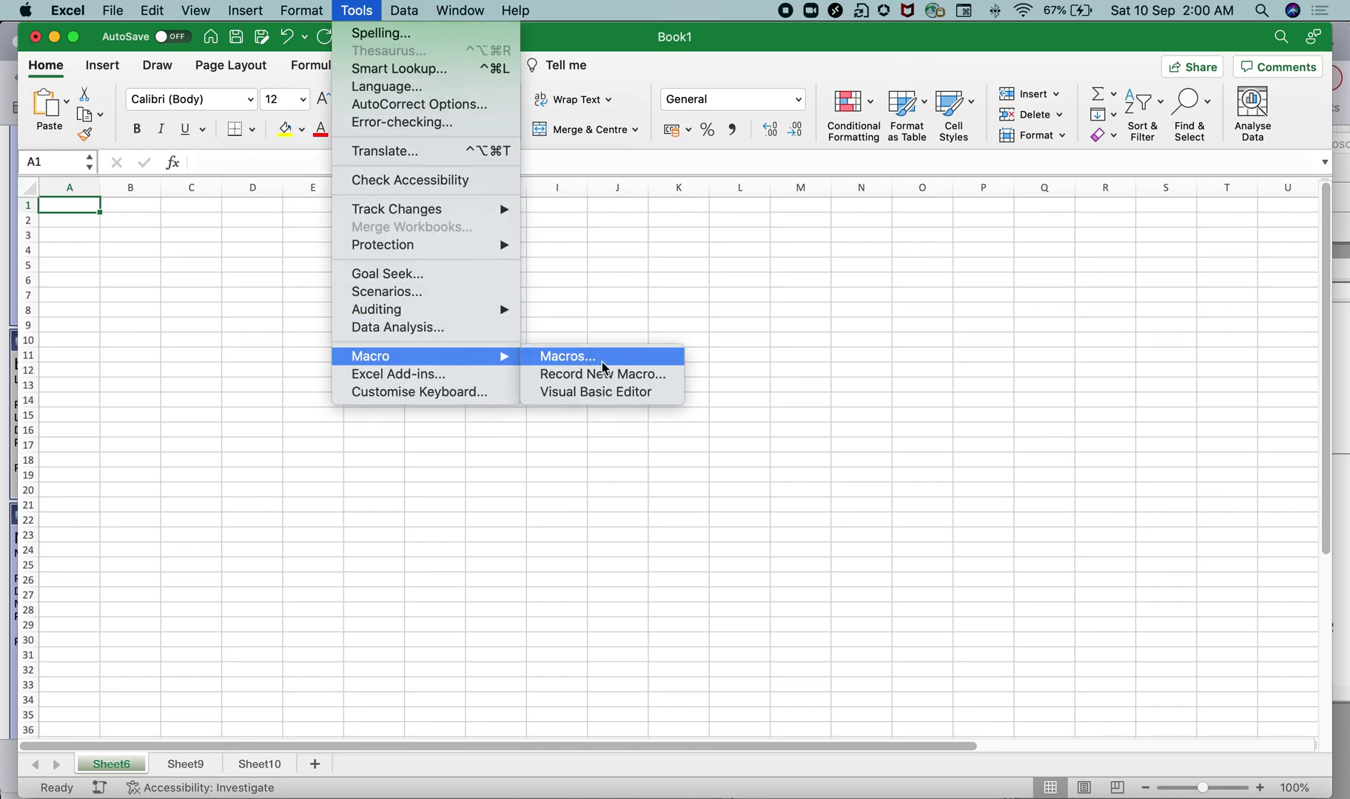
left_click(602, 363)
left_click(524, 241)
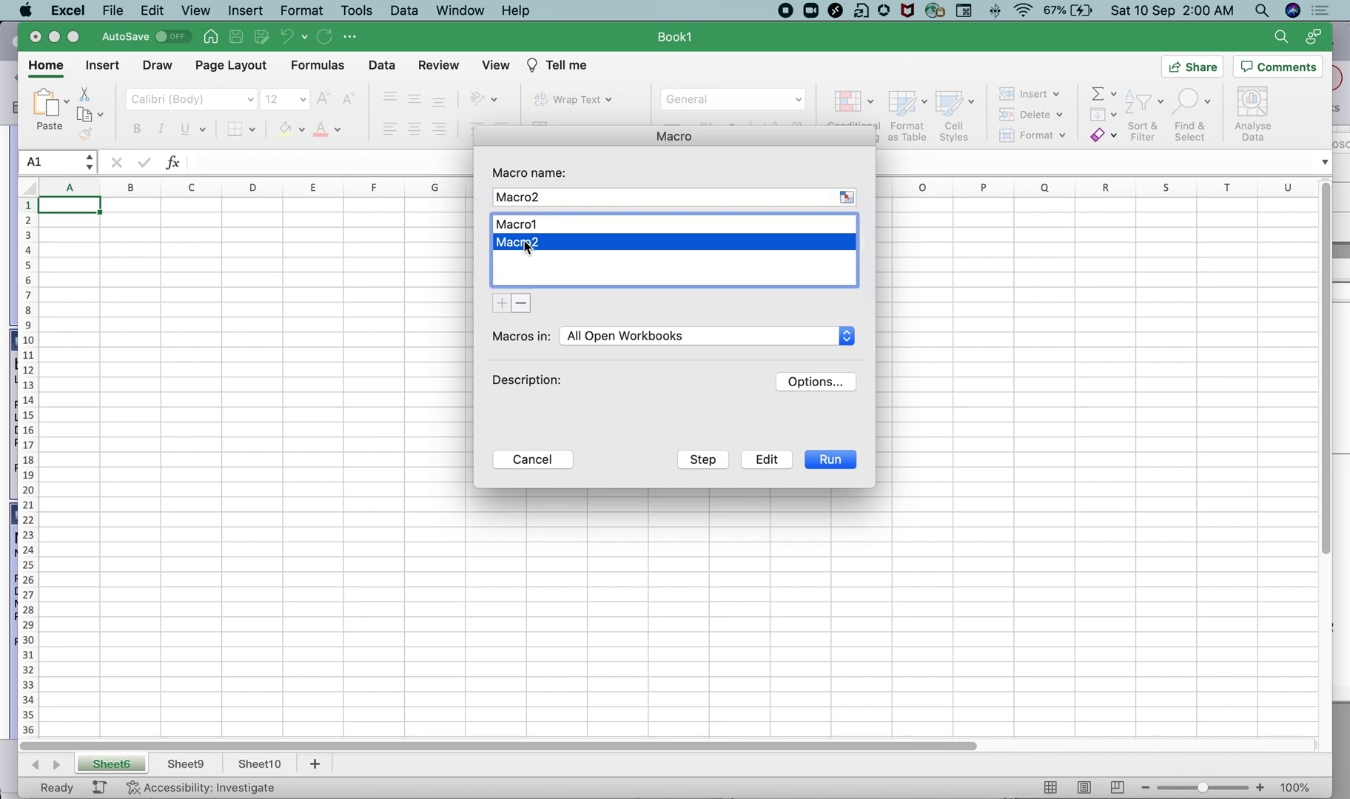
left_click(767, 460)
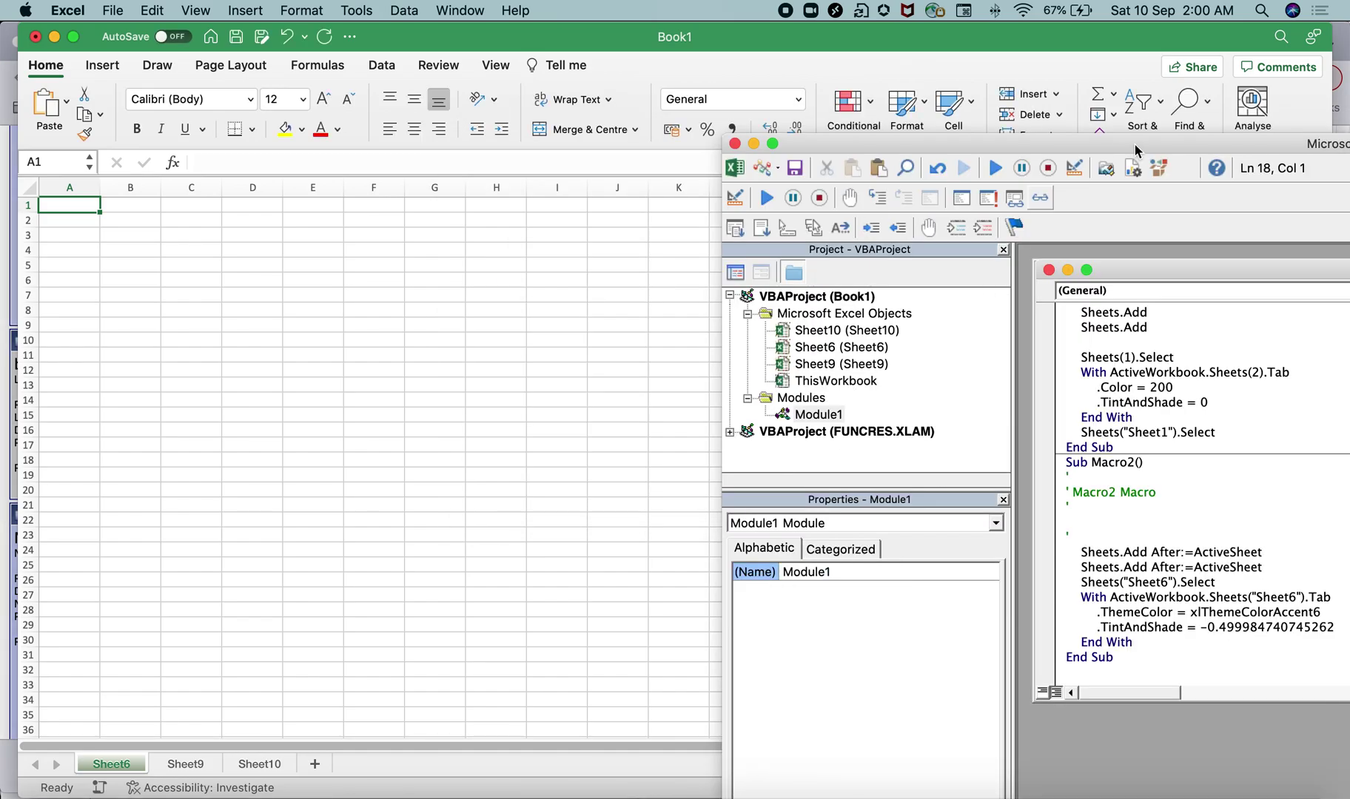
- Bring the code editor fully into view and select Macro2's Sheets.Add lines
left_click_drag(1208, 145, 709, 76)
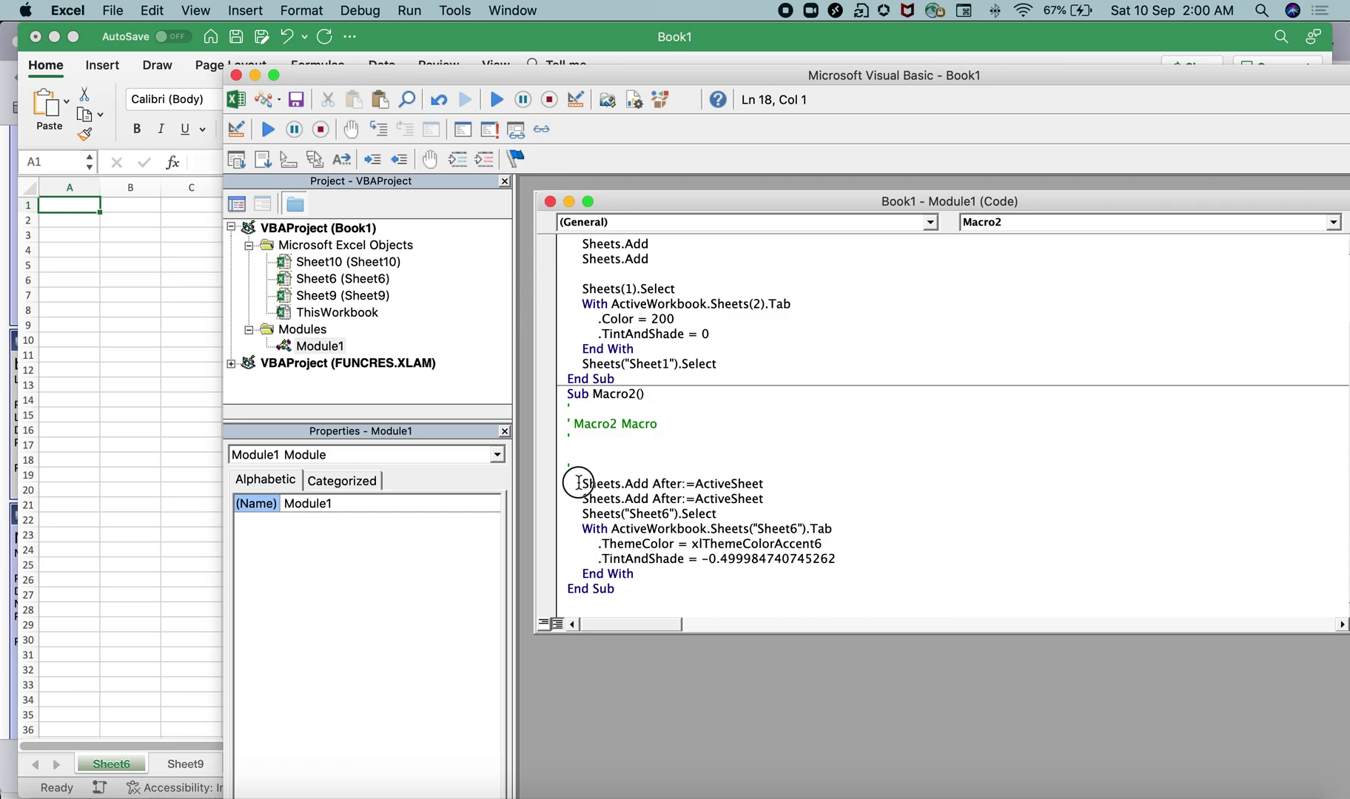
mouse_move(581, 482)
left_mouse_down()
mouse_move(860, 519)
mouse_move(871, 557)
left_mouse_up()
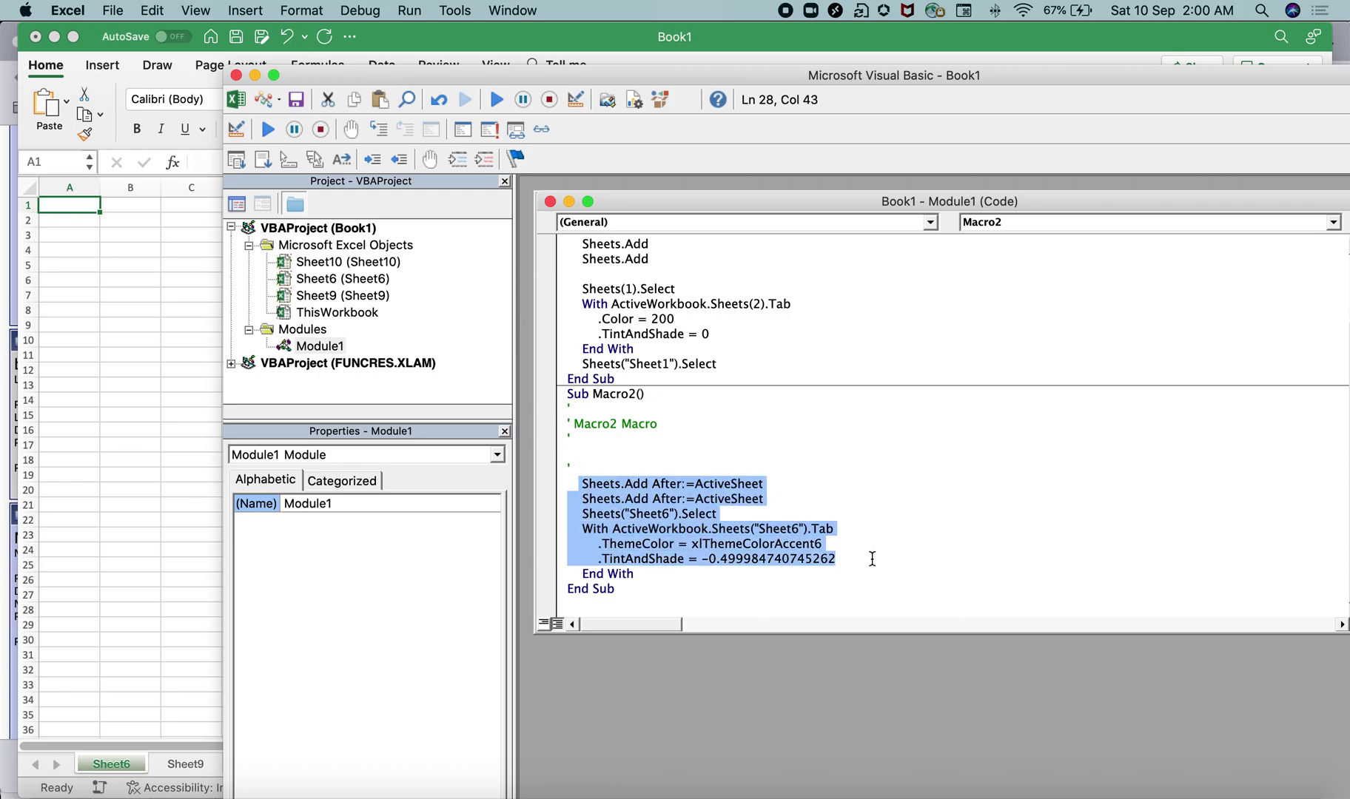
double_click(668, 528)
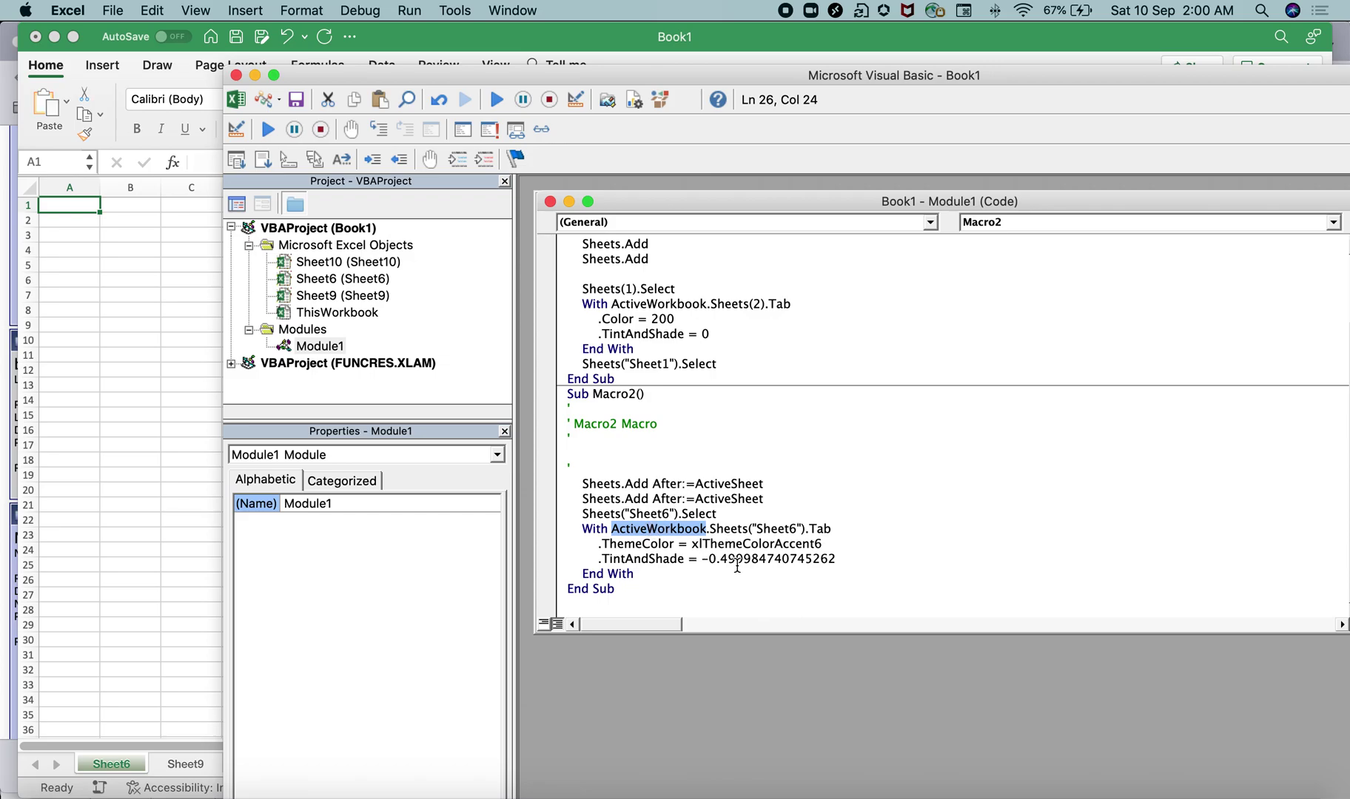
left_click_drag(583, 483, 764, 483)
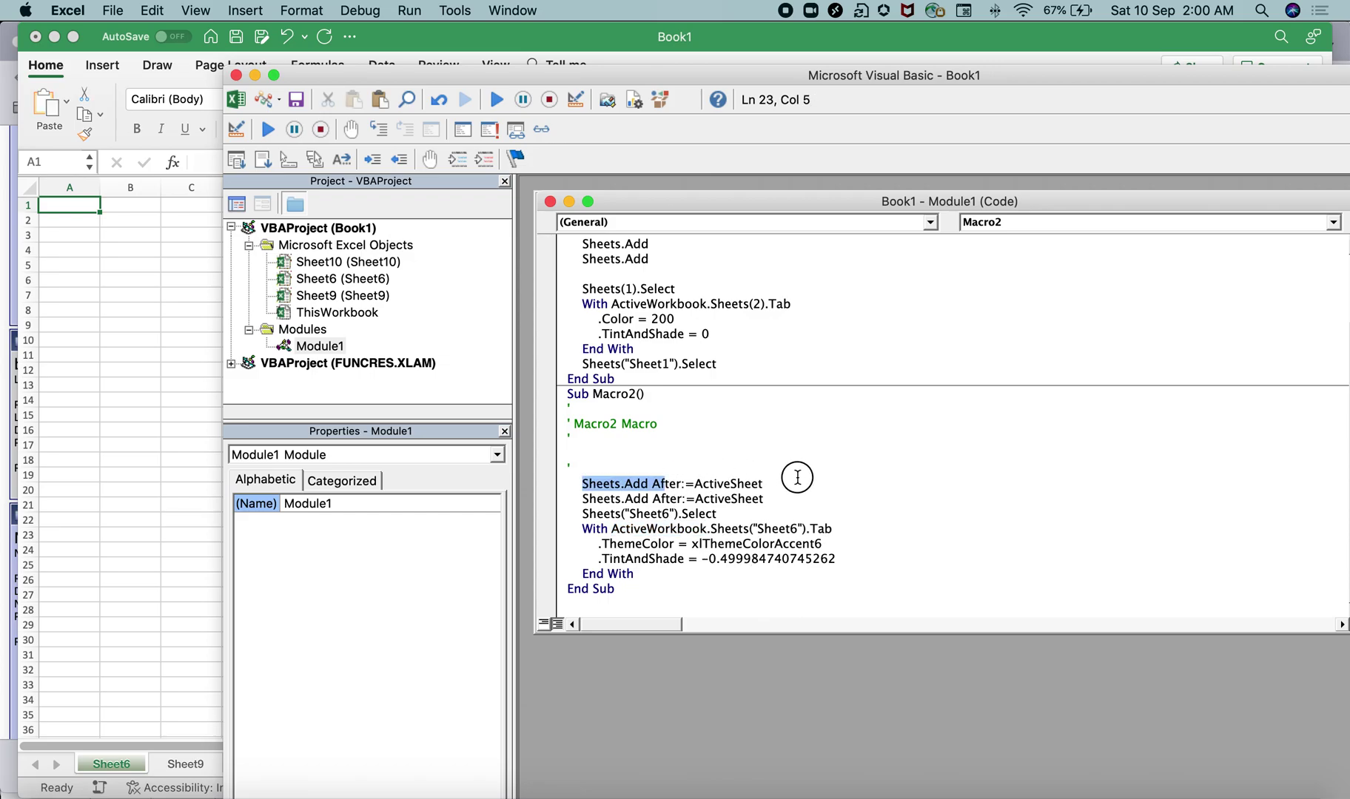
mouse_move(603, 499)
left_mouse_down()
mouse_move(776, 499)
mouse_move(575, 499)
left_mouse_up()
- Comment out the second Sheets.Add line and change the Select line to Sheets(2)
left_click(582, 499)
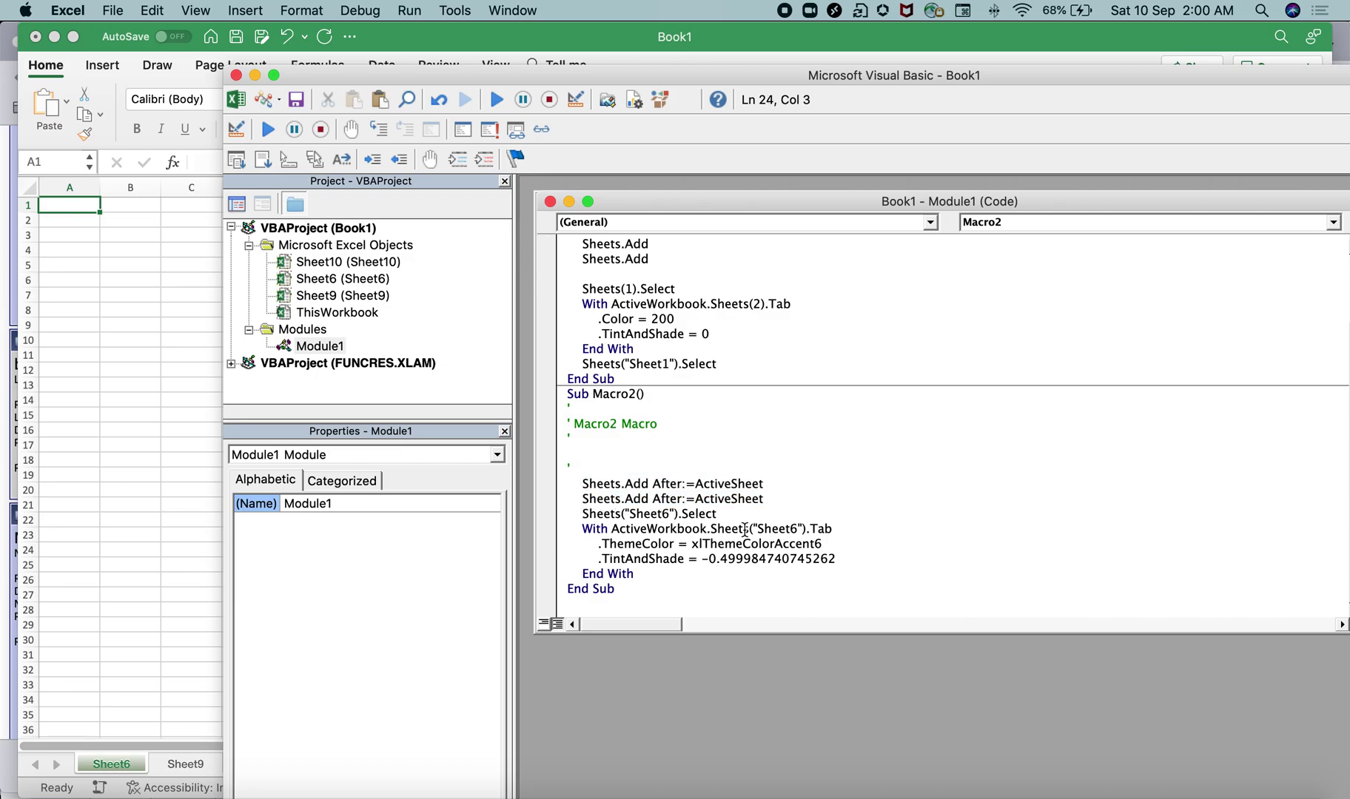
type("'")
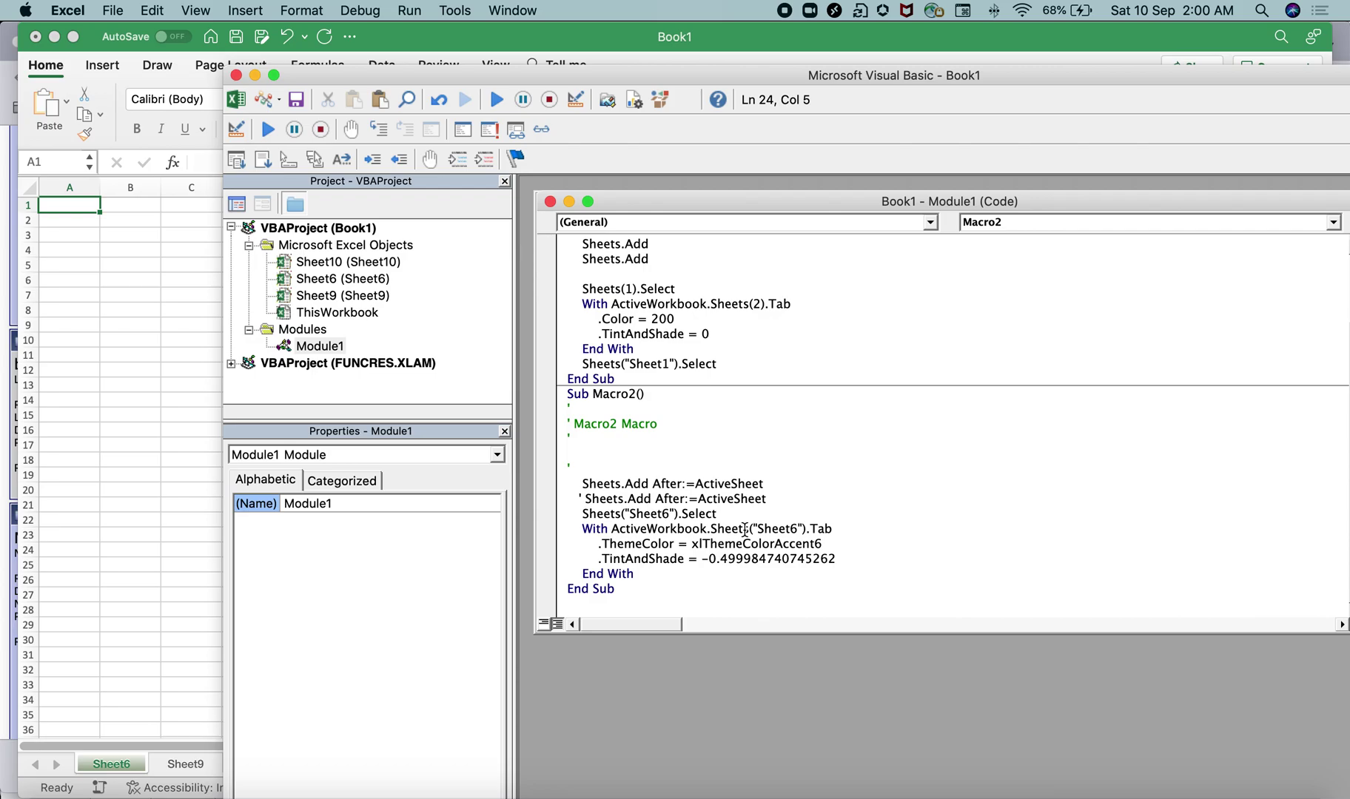
key("Down")
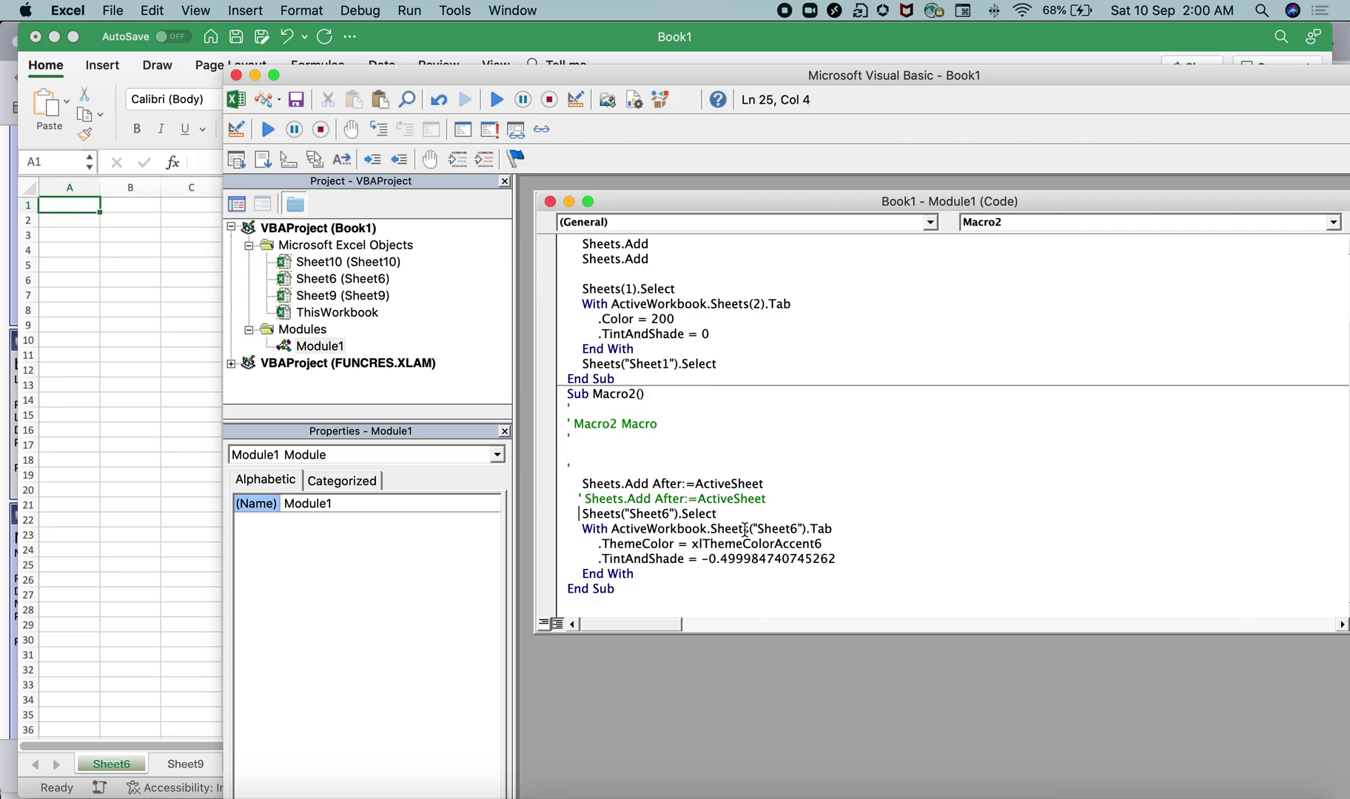
double_click(645, 516)
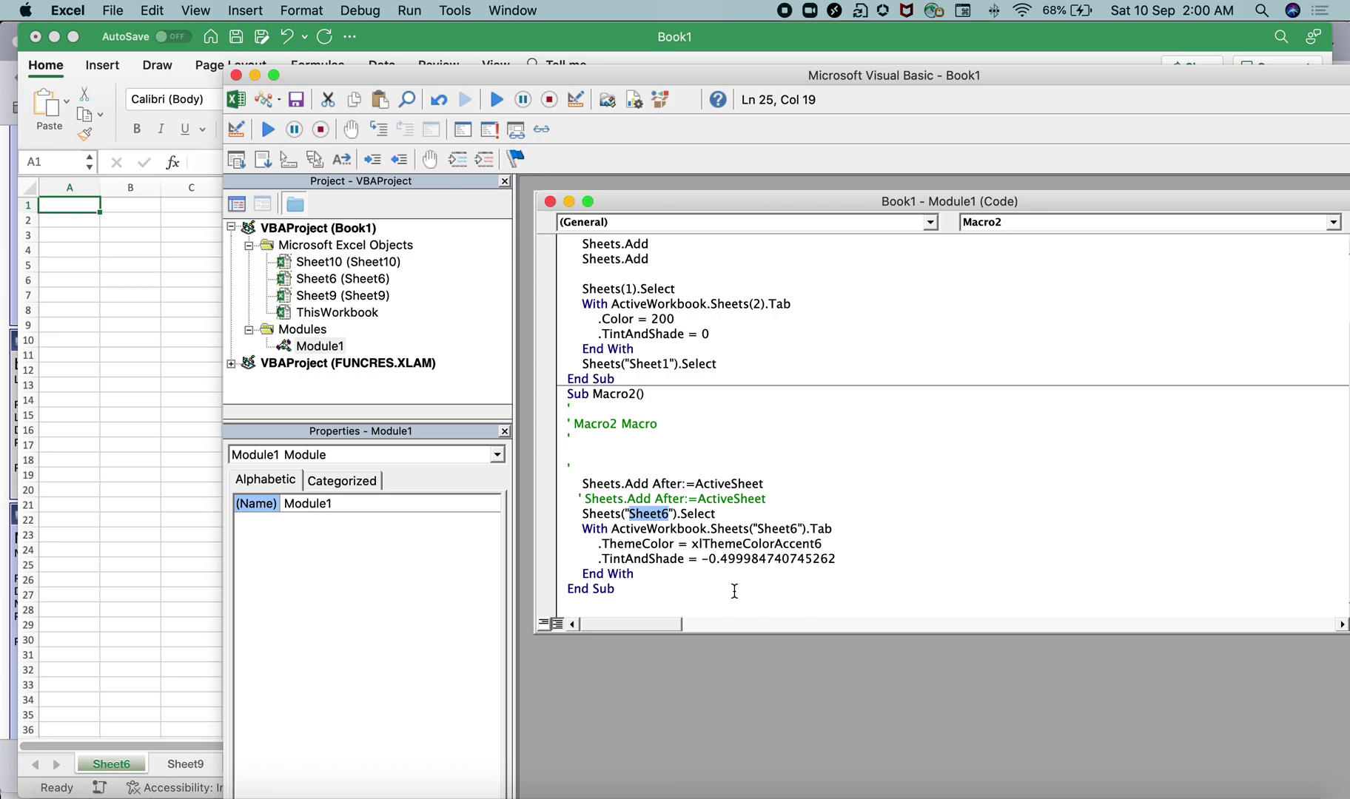
key("Right")
key("BackSpace")
key("BackSpace")
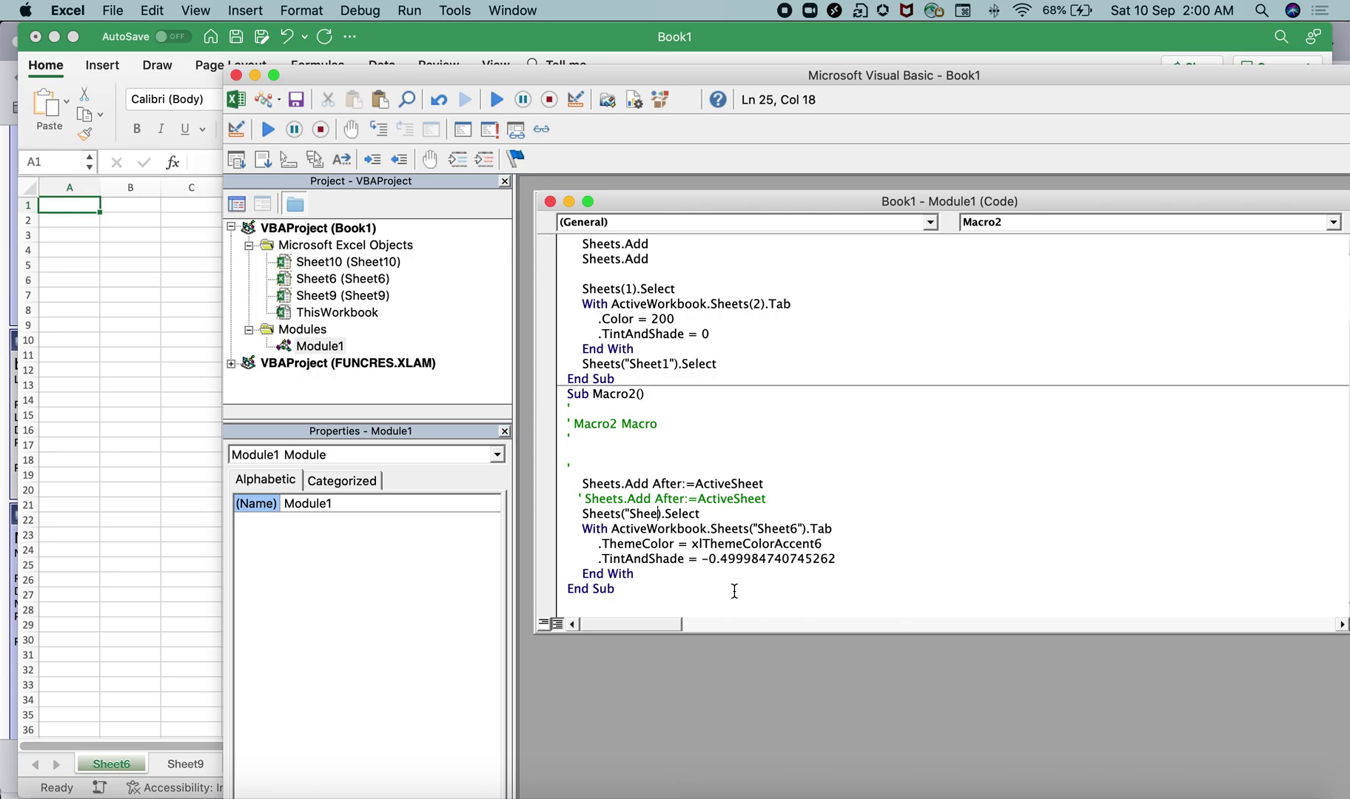
key("BackSpace")
key("BackSpace")
key("BackSpace")
key("BackSpace")
key("BackSpace")
key("BackSpace")
type("2")
left_click(623, 515)
- Change the Tab line's "Sheet6" reference to Sheets(2)
double_click(781, 529)
key("BackSpace")
key("Delete")
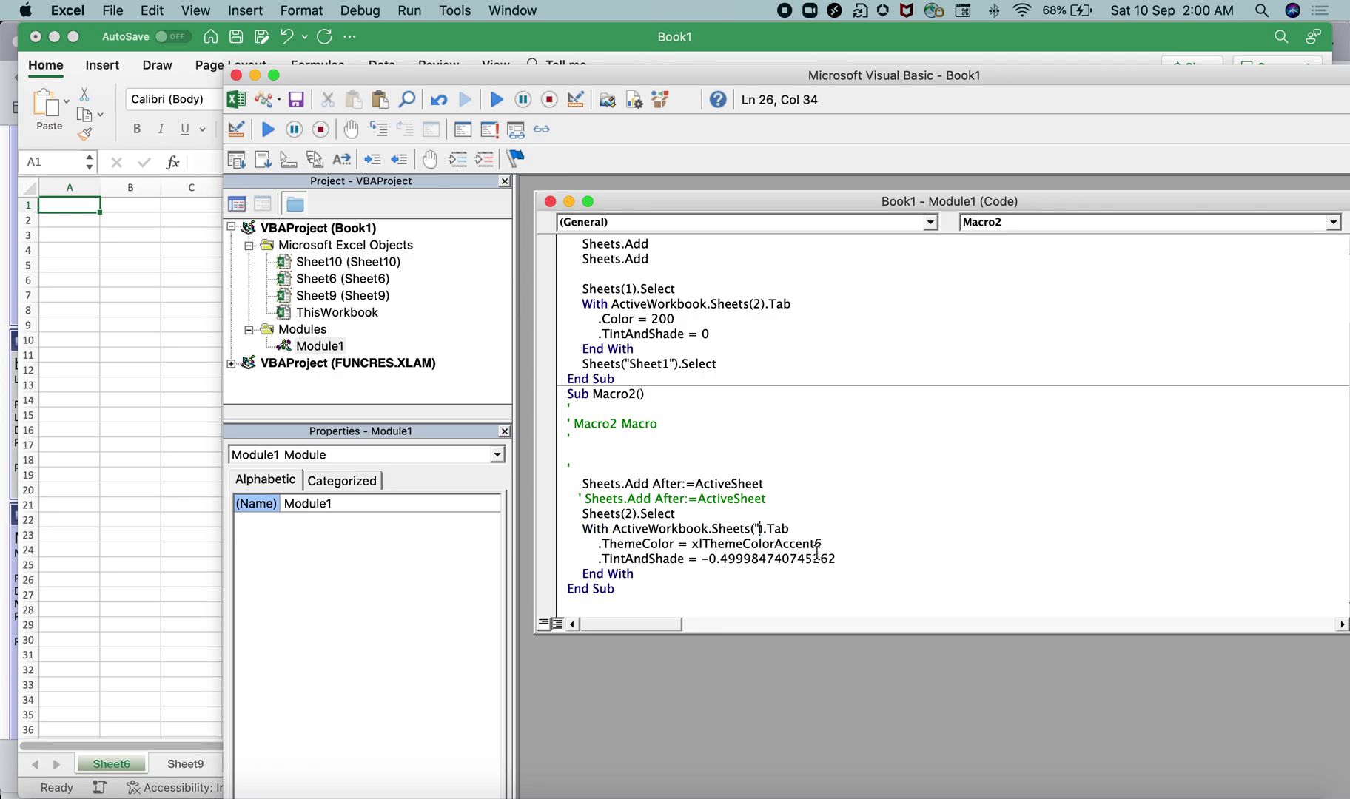
key("BackSpace")
type("2")
double_click(737, 530)
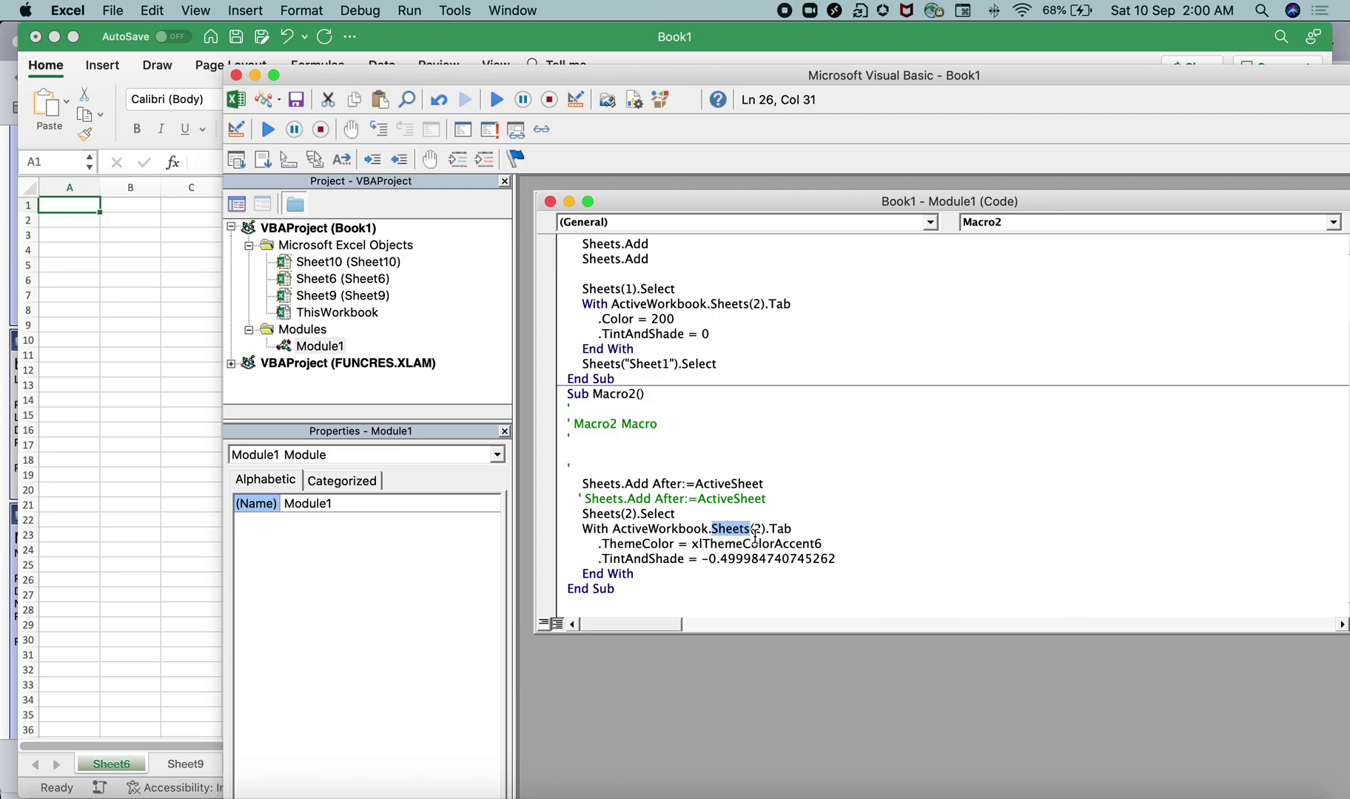
left_click(702, 459)
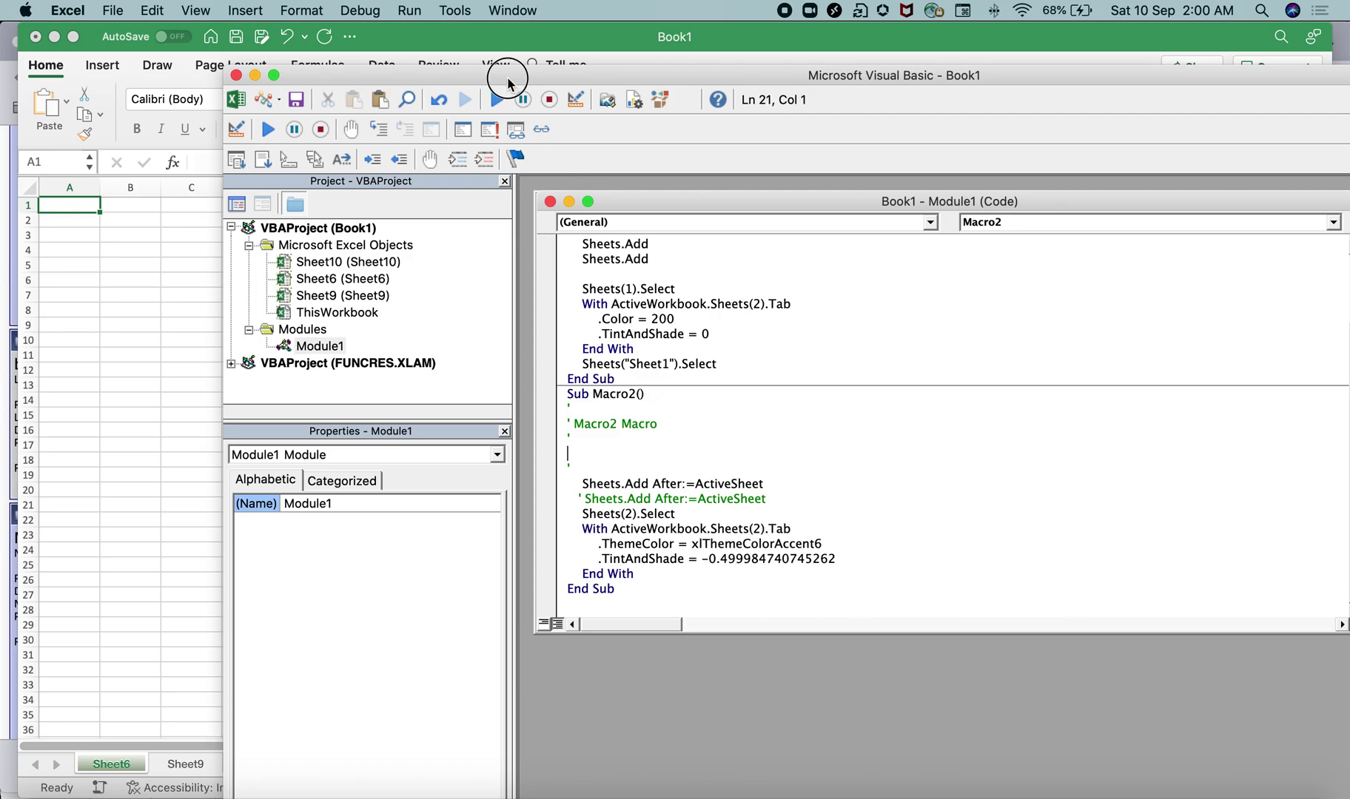
- Delete the blank comment lines after the Macro2 Macro header
left_click_drag(496, 76, 1213, 75)
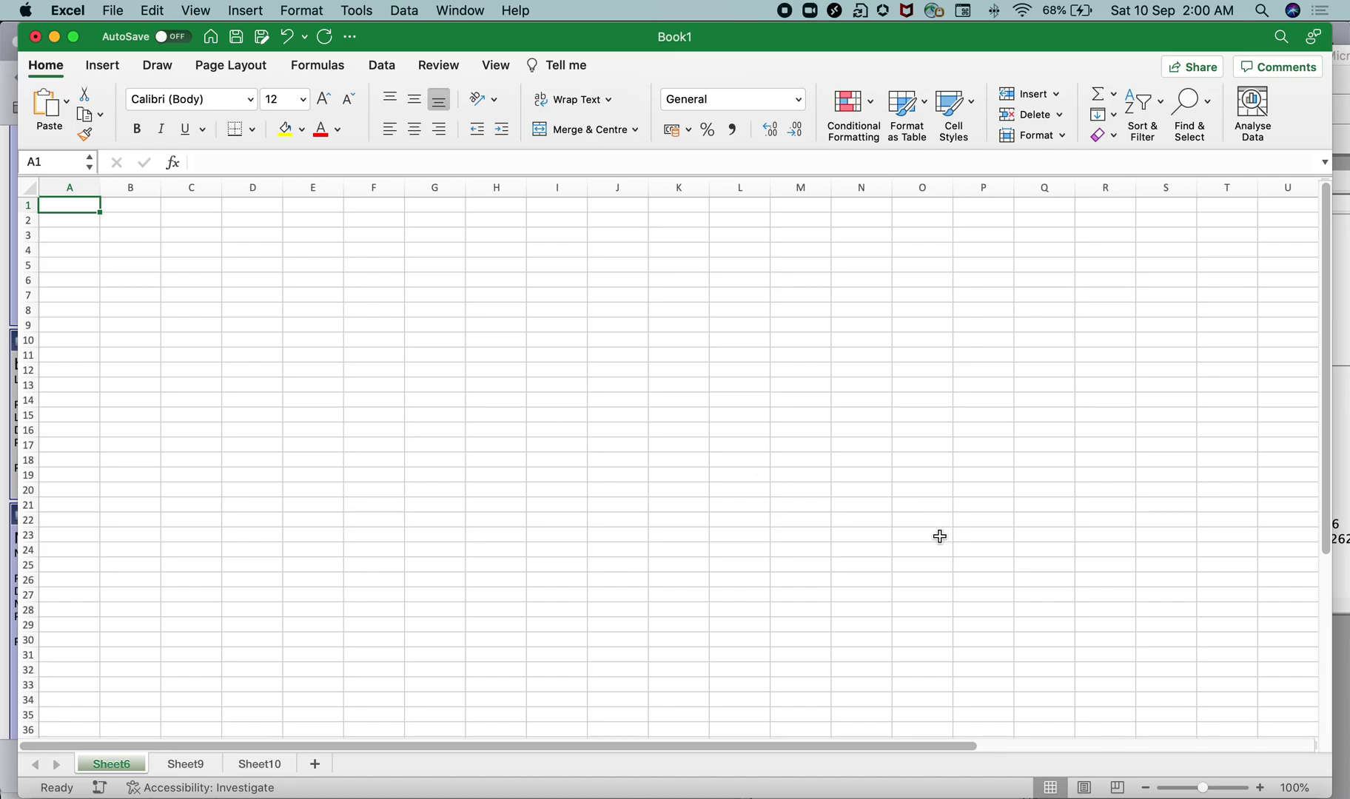
key("alt+F11")
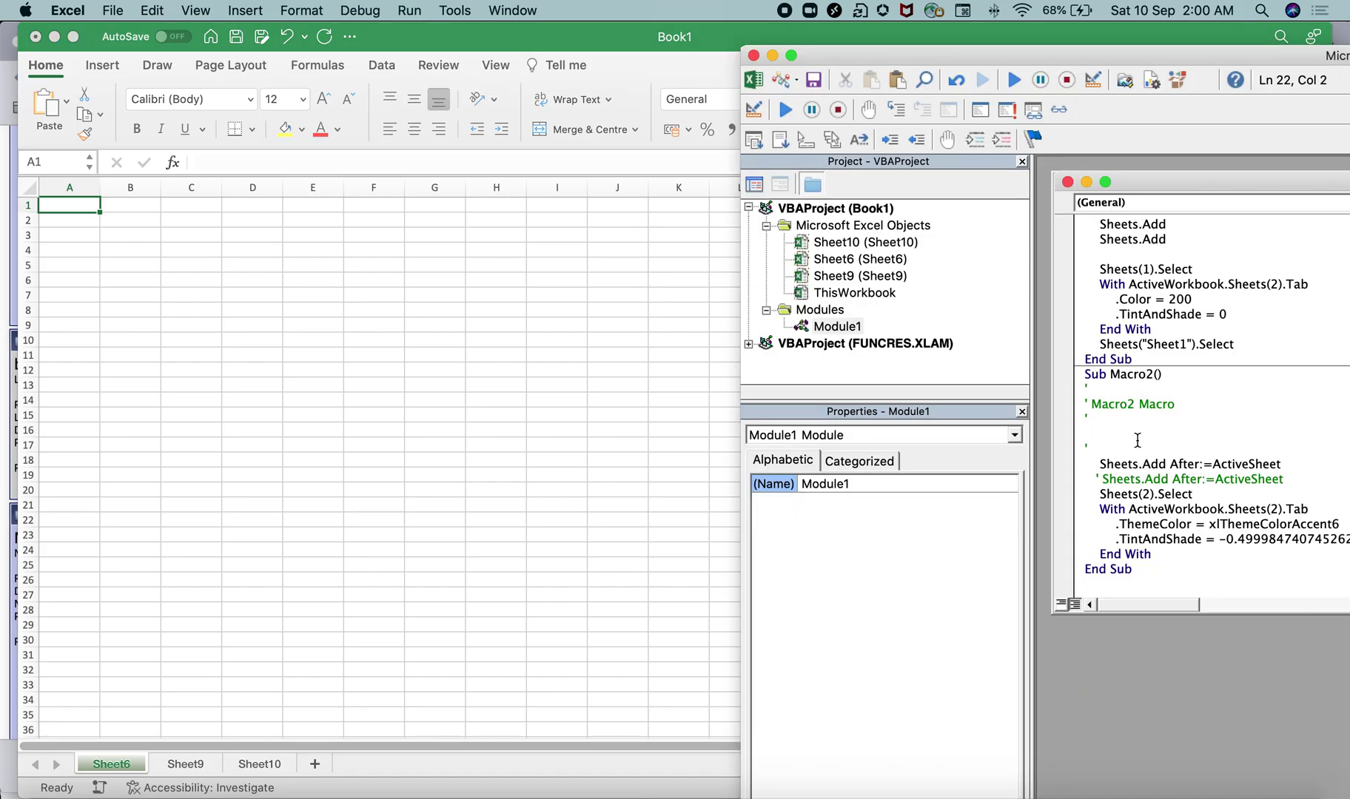
left_click_drag(1086, 448, 1076, 416)
key("BackSpace")
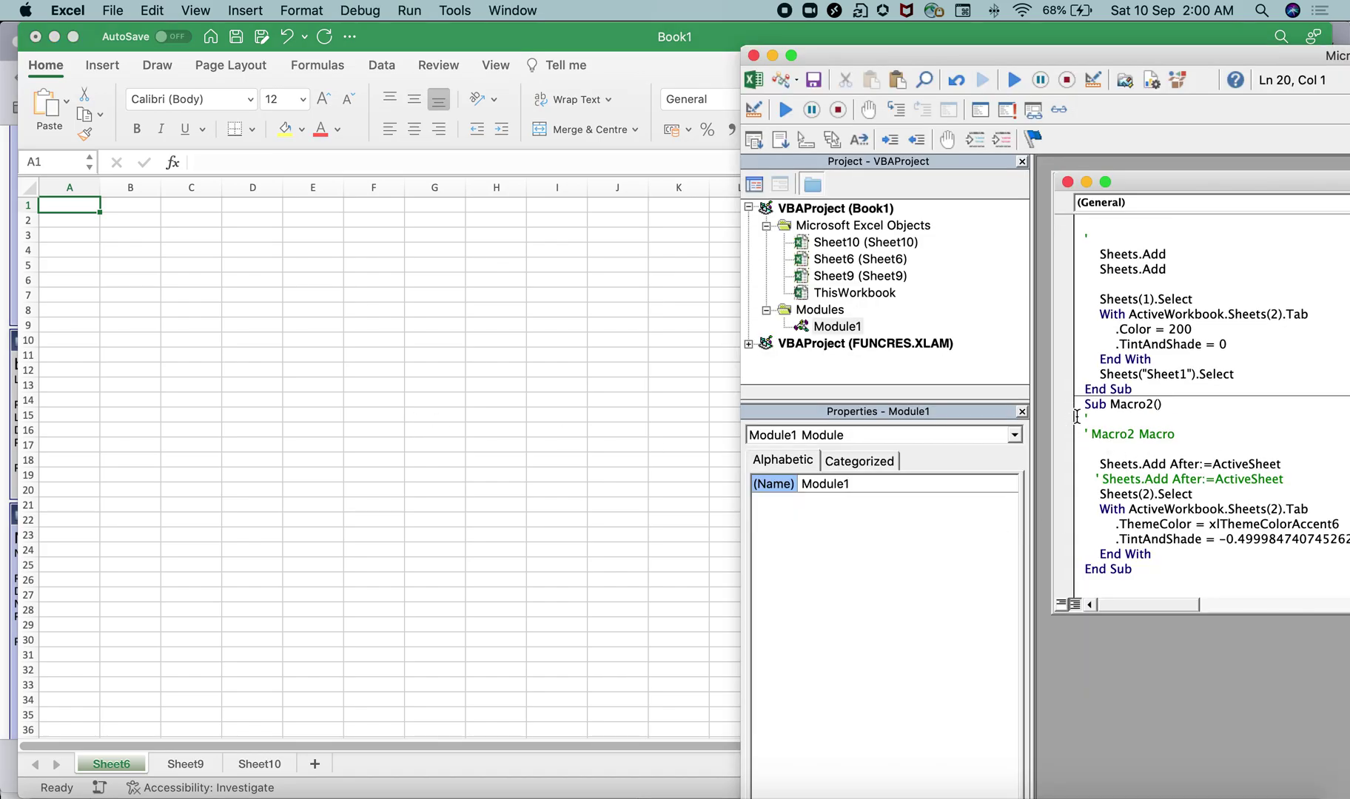
- Run Macro2, adding Sheet11 between Sheet6 and Sheet9
left_click(1129, 406)
left_click(1014, 81)
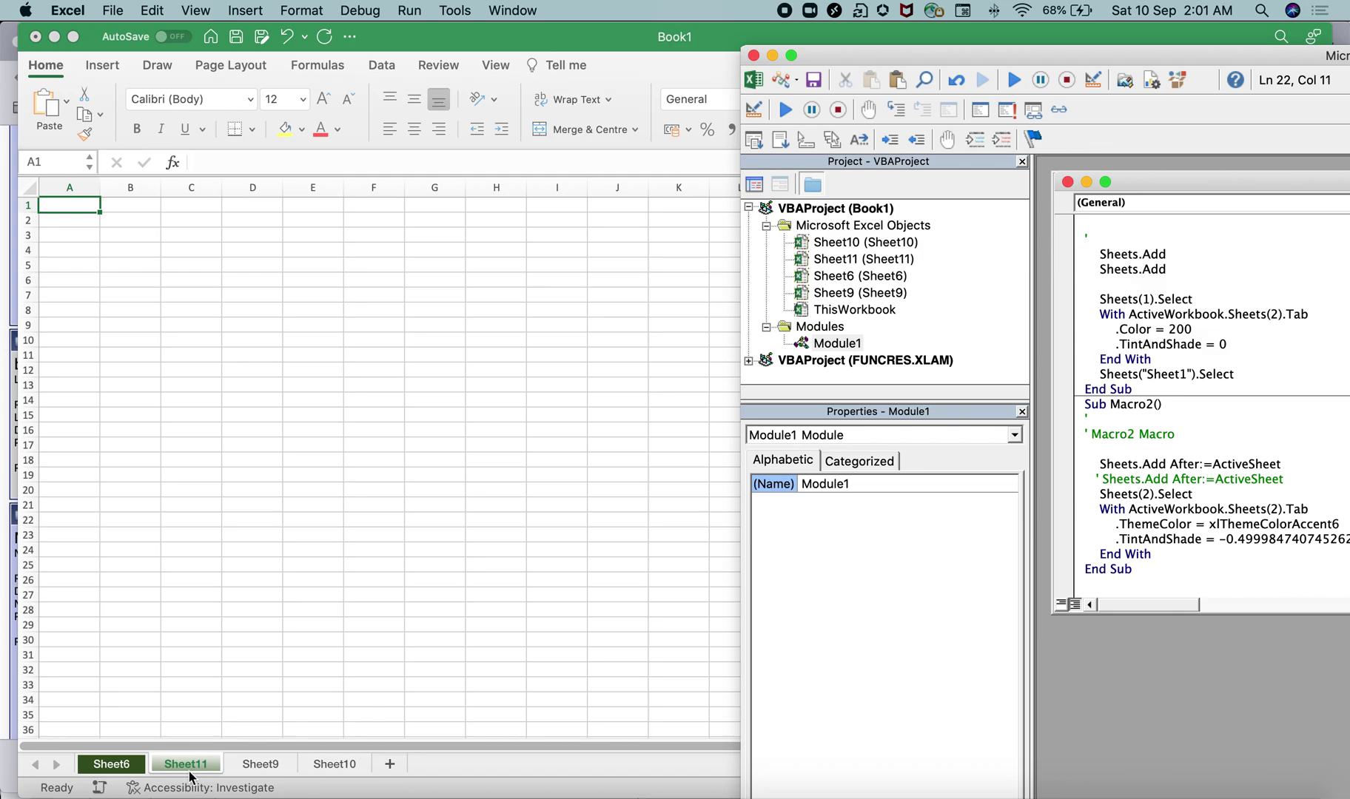
left_click_drag(1108, 54, 821, 44)
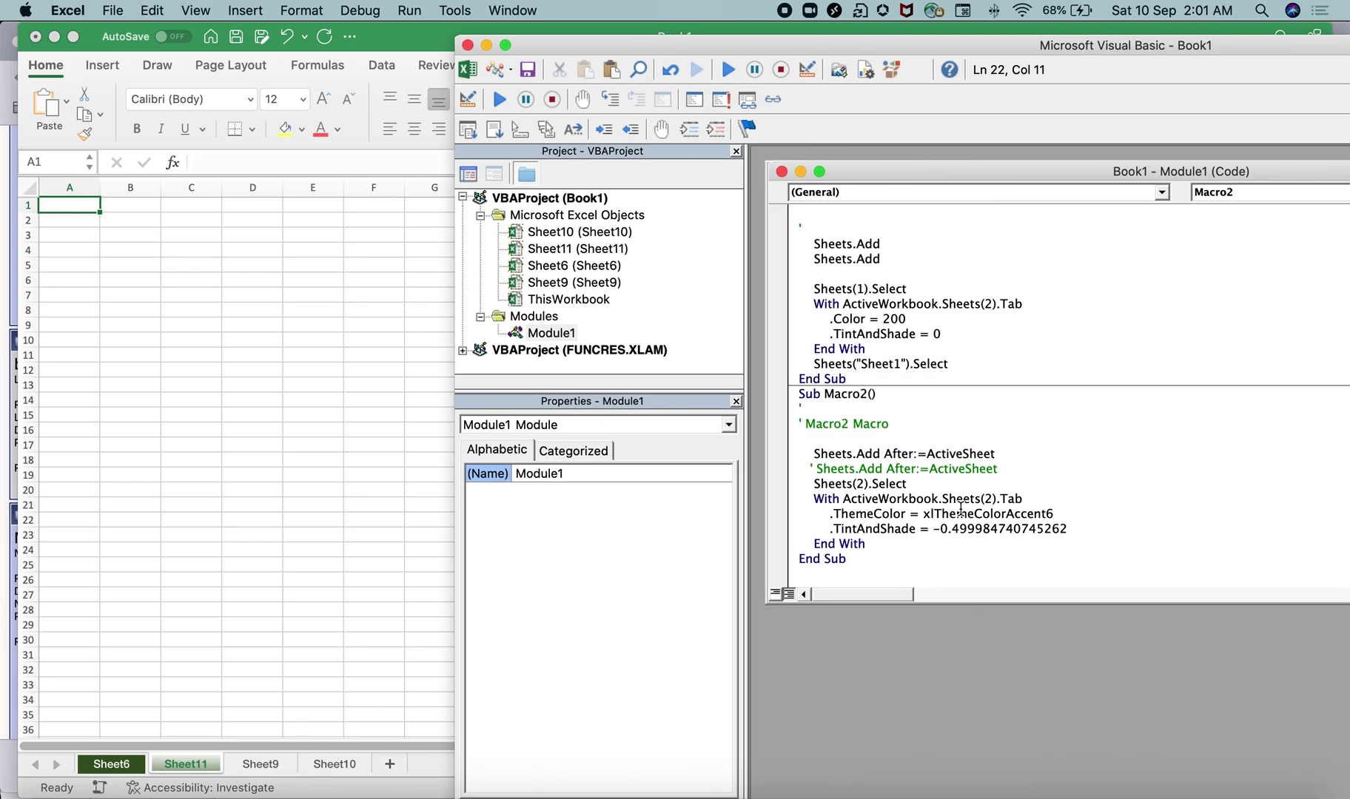
- Add a .Color = 255 line under the With Tab line
double_click(1023, 513)
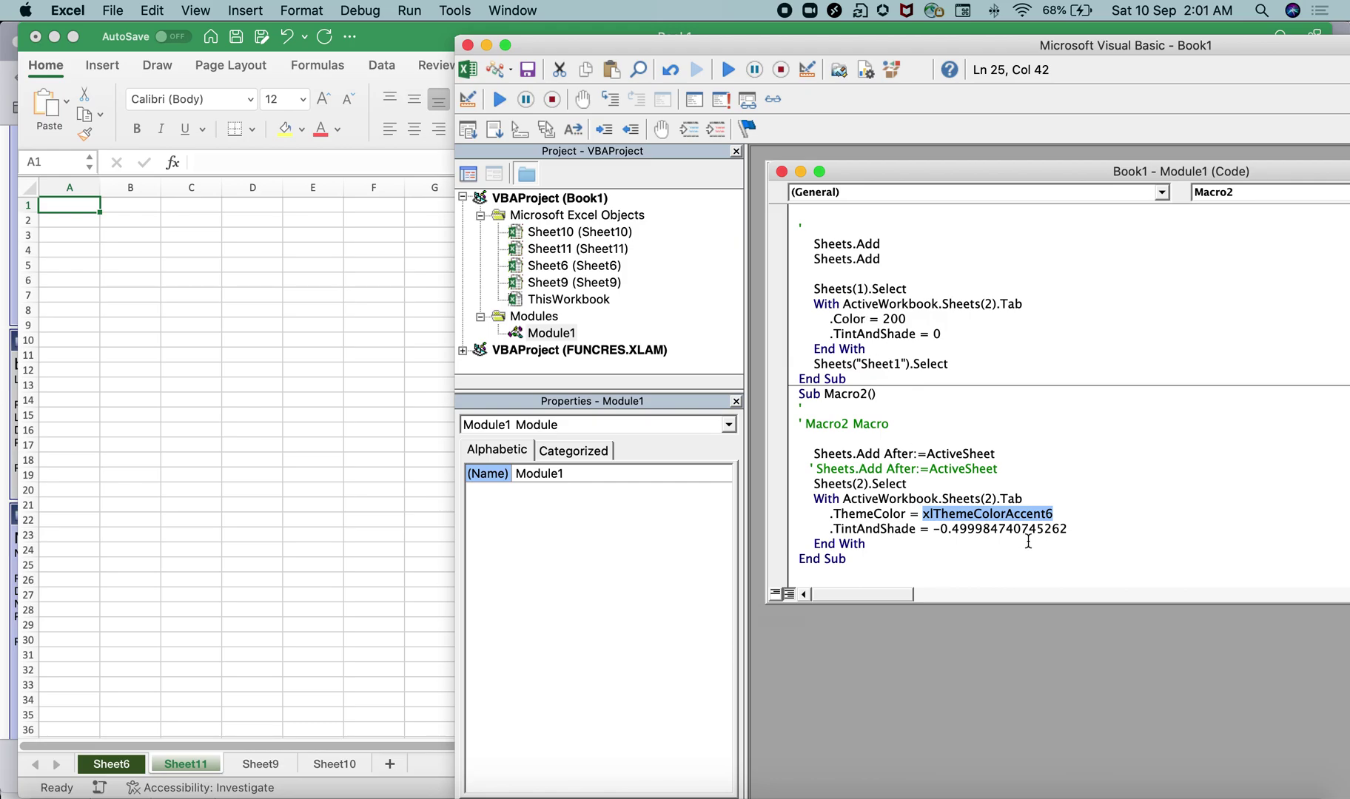
left_click(1043, 498)
key("Return")
type(".color = 255")
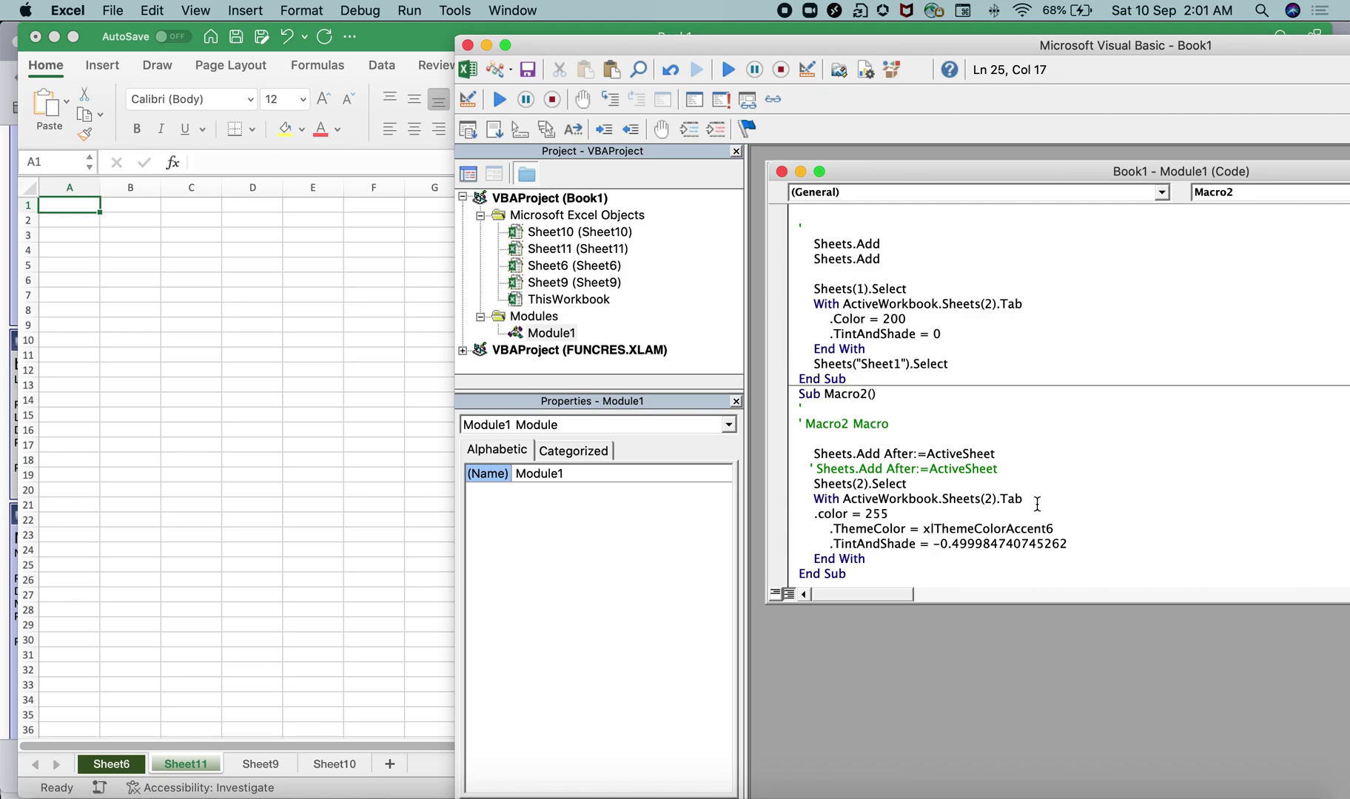
left_click(1037, 504)
- Comment out .ThemeColor and .TintAndShade, then rerun Macro2 to add Sheet12
left_click(827, 529)
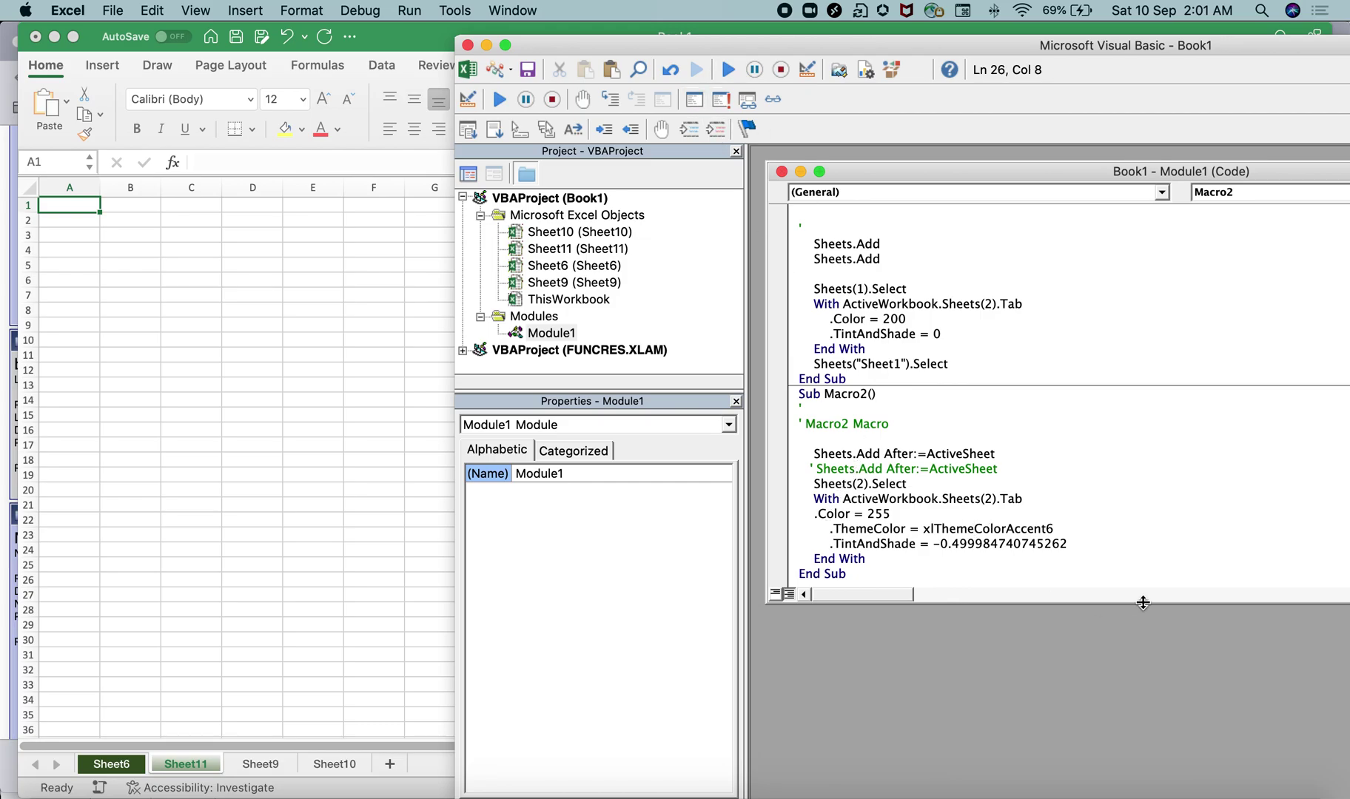
type("'")
key("Down")
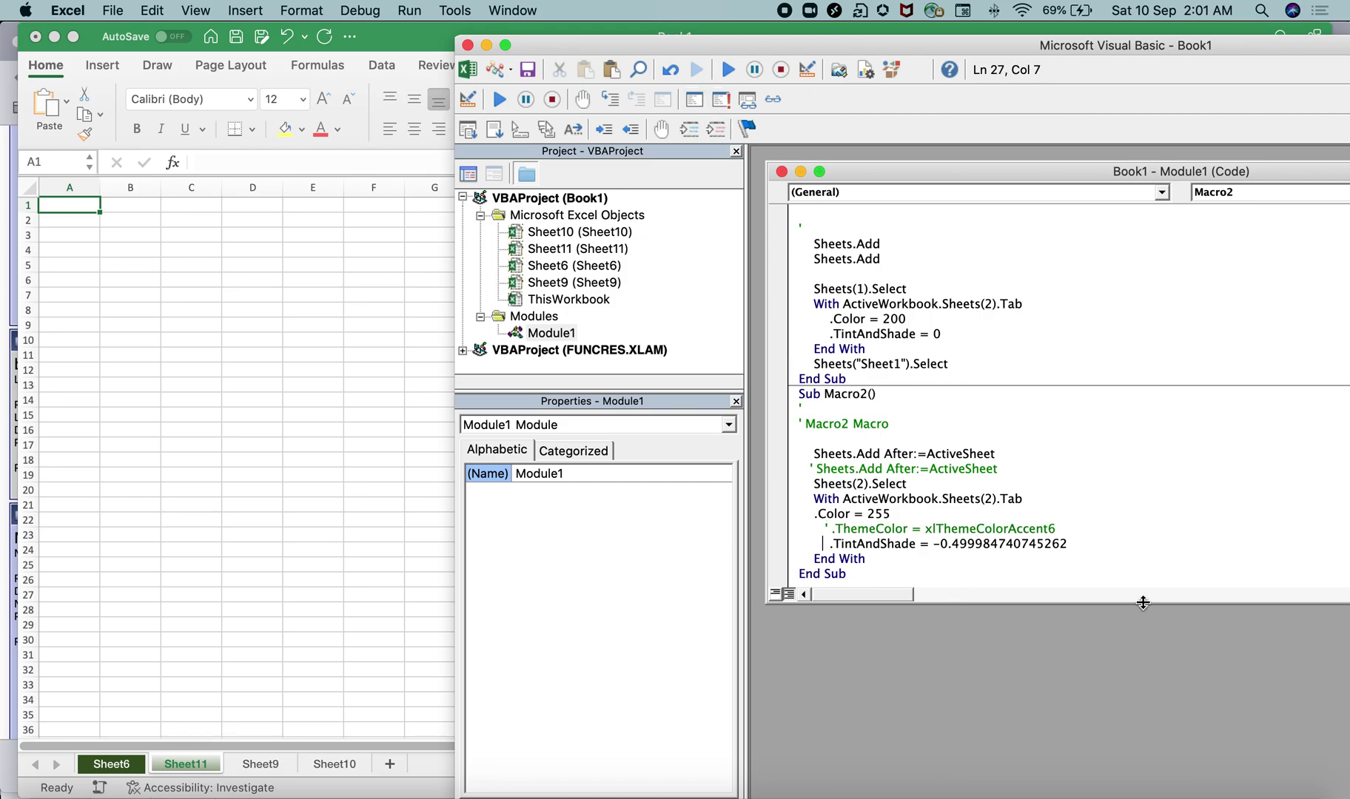
type("'")
key("Down")
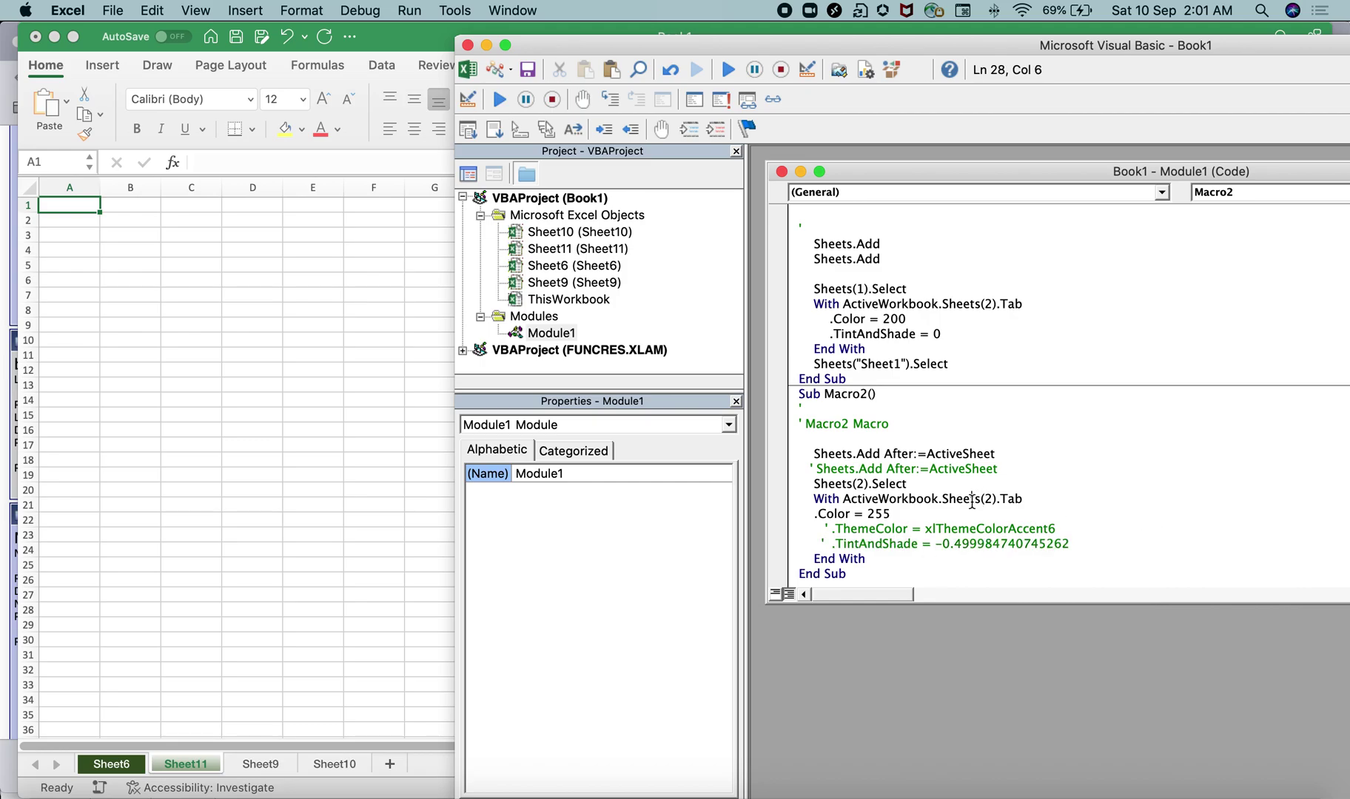
left_click(933, 311)
left_click(728, 68)
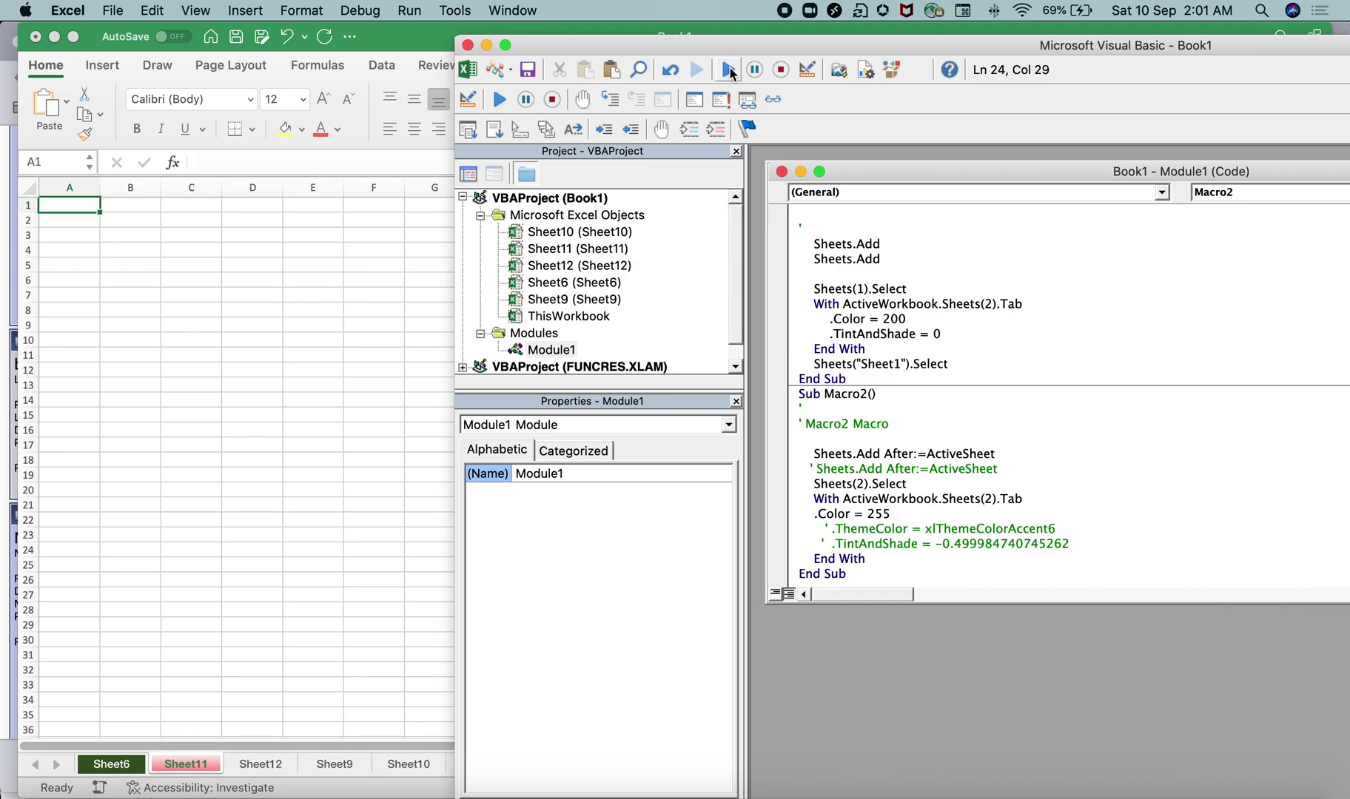
left_click(225, 764)
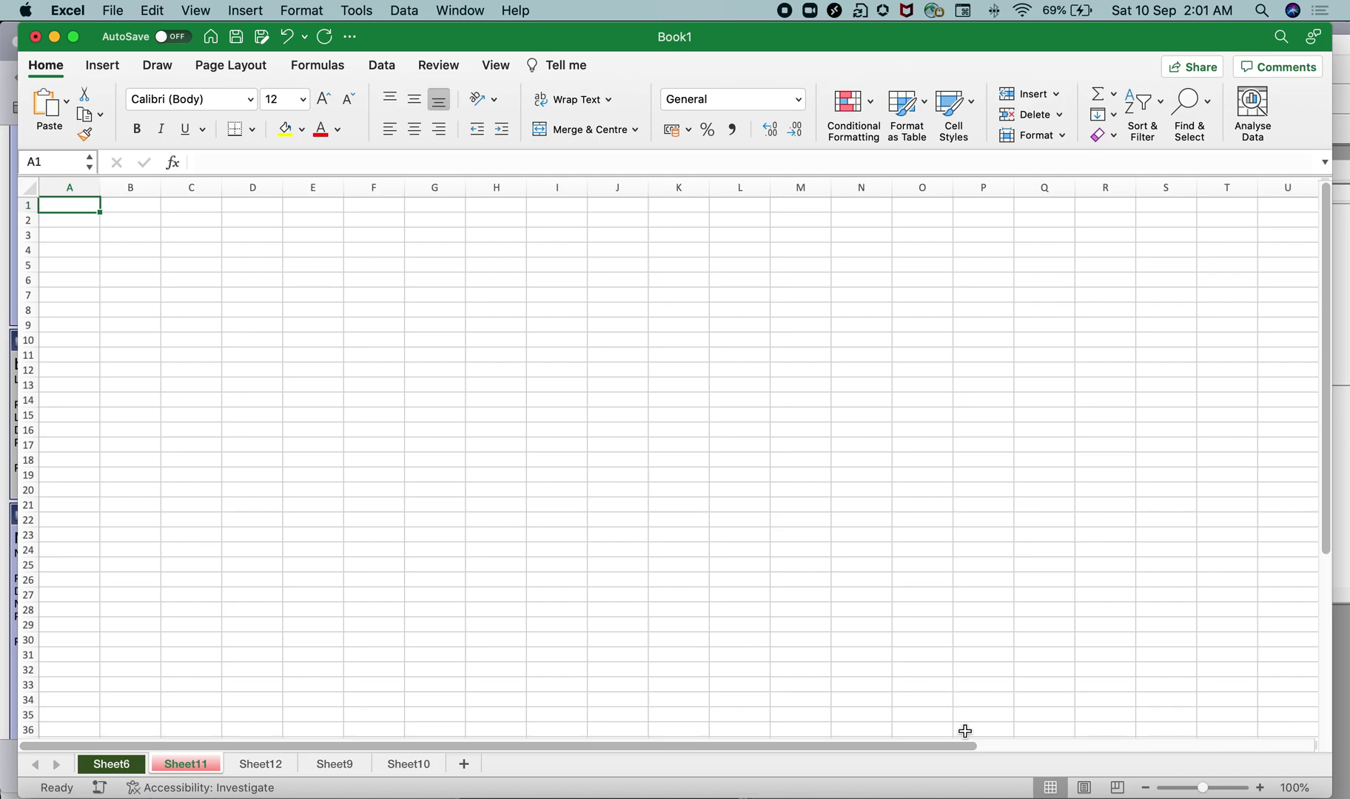
left_click(786, 790)
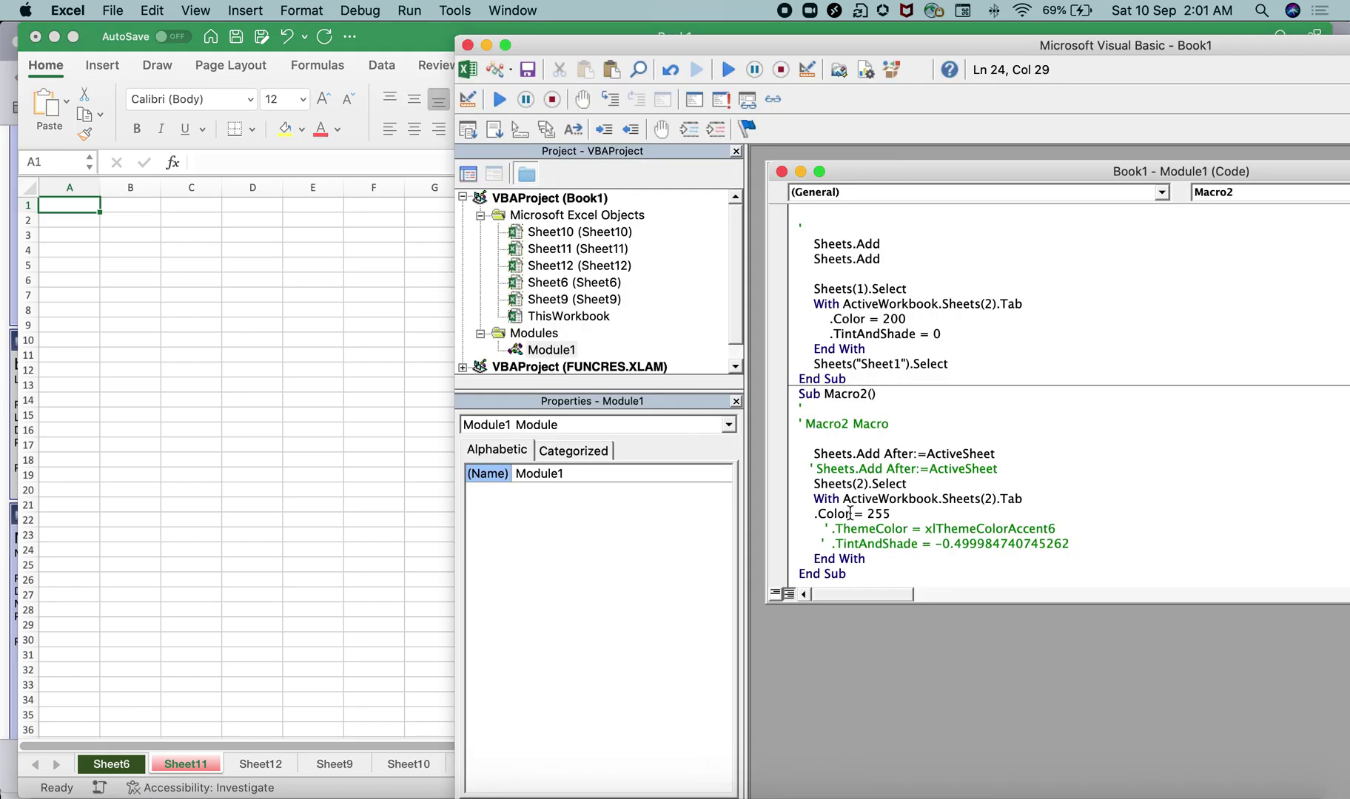
left_click(946, 396)
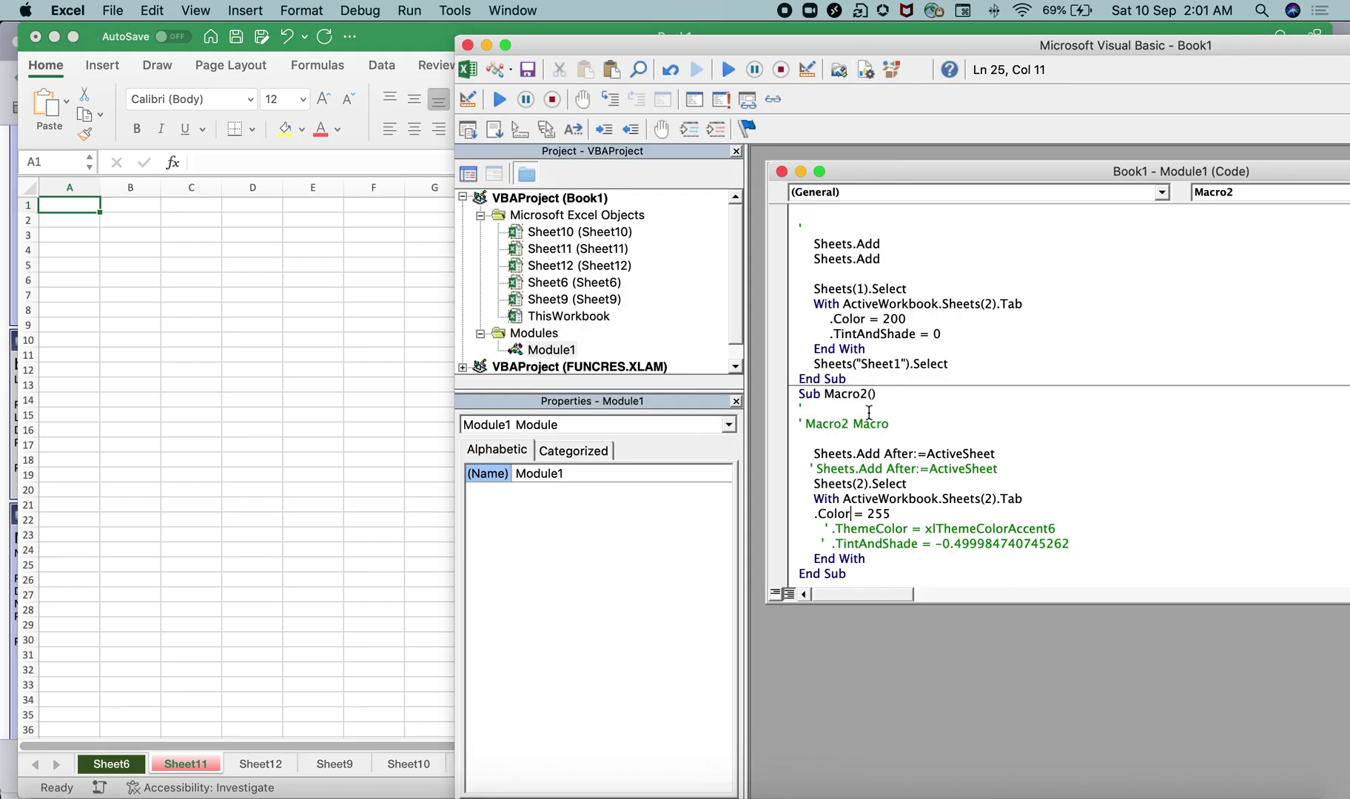